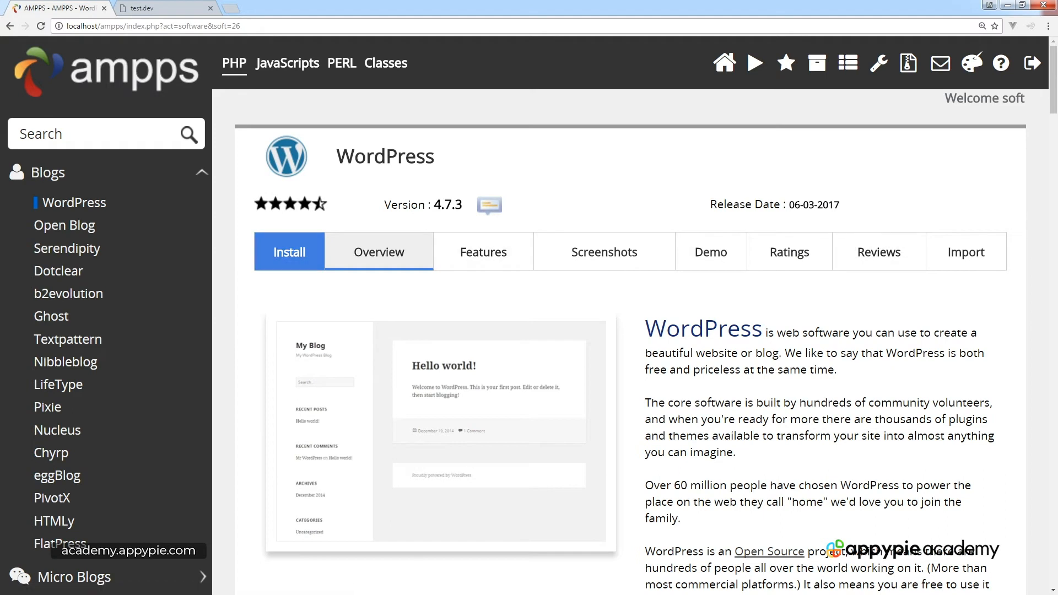
{"action": "left_click", "coordinate": [289, 252]}
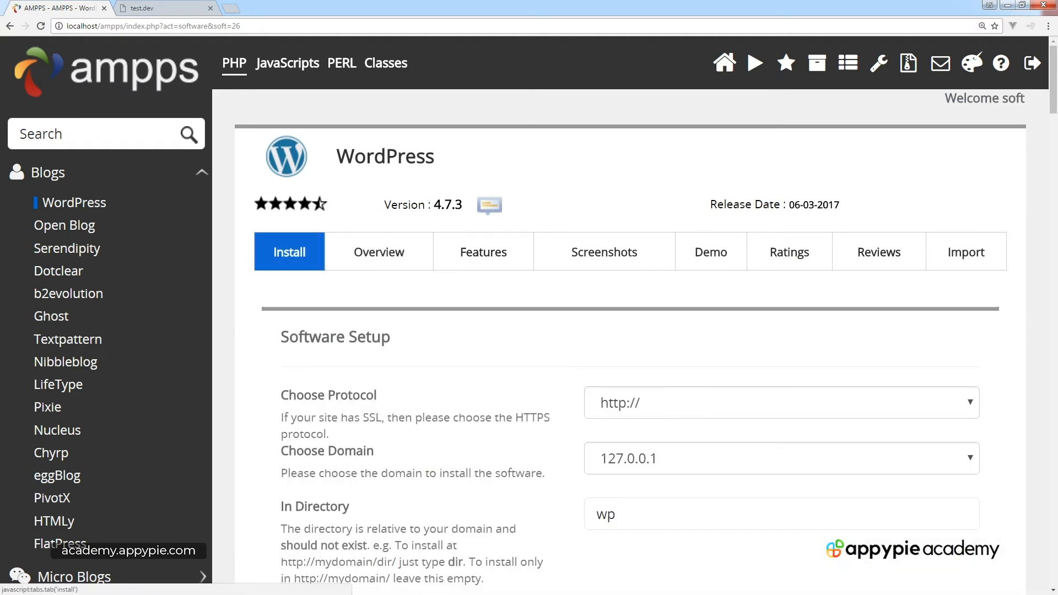
{"action": "scroll", "coordinate": [633, 331], "scroll_direction": "down", "scroll_amount": 2}
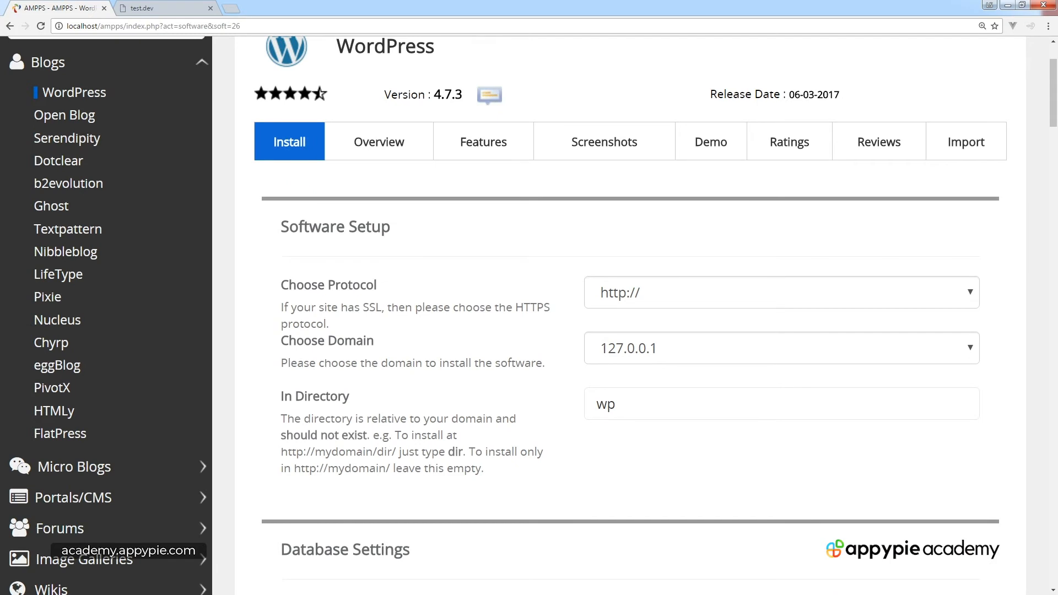
{"action": "left_click", "coordinate": [781, 293]}
{"action": "left_click", "coordinate": [683, 234]}
{"action": "left_click", "coordinate": [782, 348]}
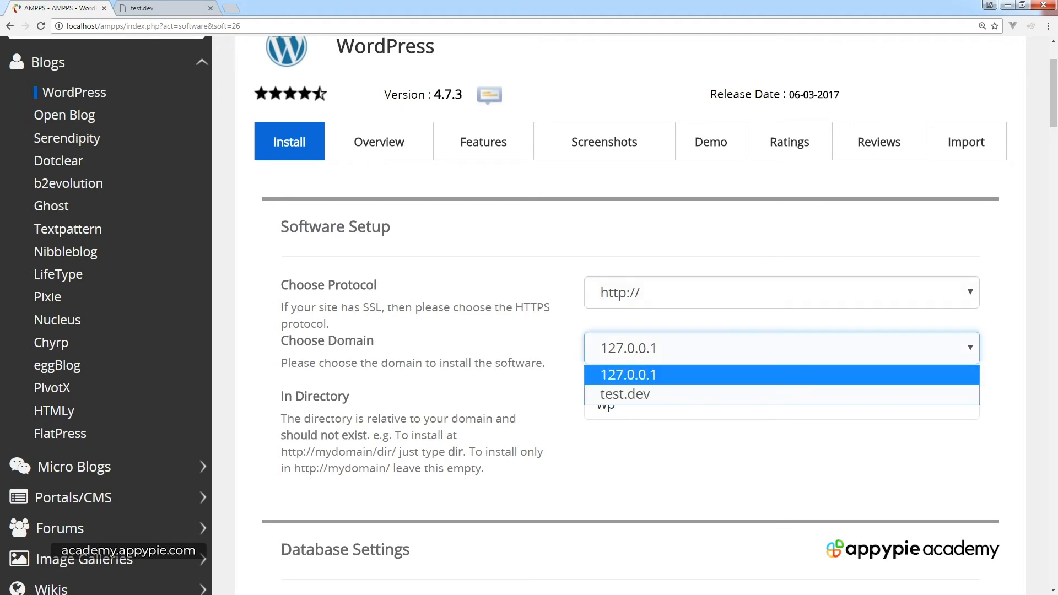
{"action": "left_click", "coordinate": [781, 395]}
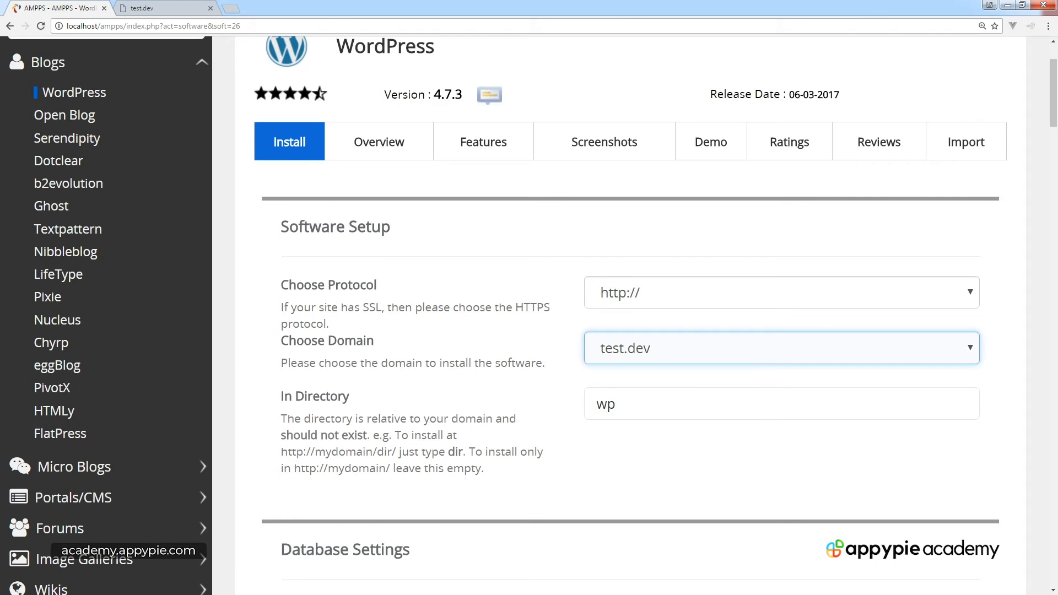
{"action": "scroll", "coordinate": [628, 314], "scroll_direction": "down", "scroll_amount": 2}
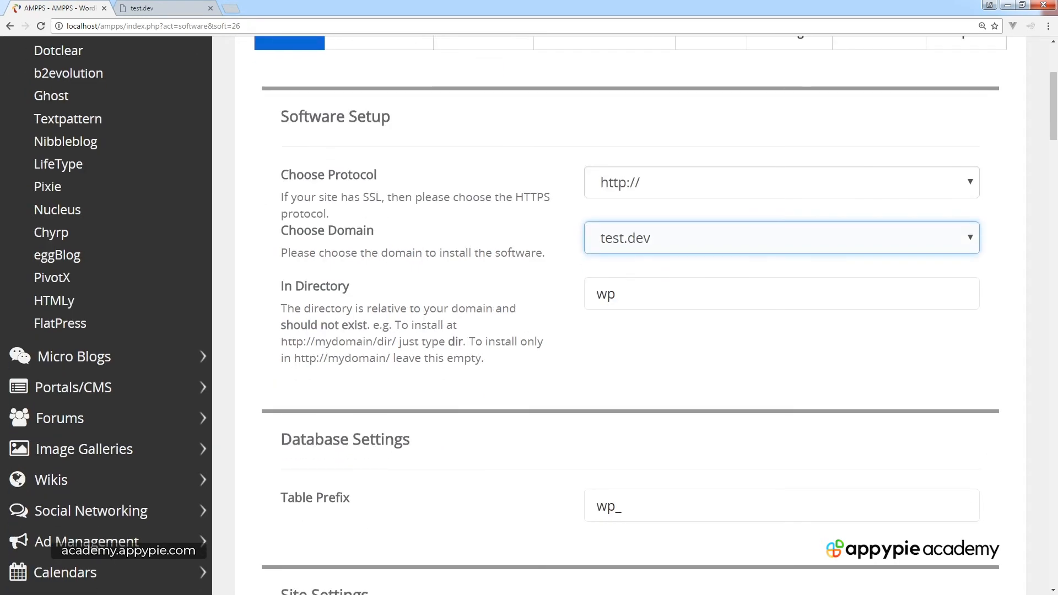
Empty the In Directory field by deleting 'wp', leaving the table prefix as wp_.
{"action": "left_click", "coordinate": [617, 293]}
{"action": "left_click", "coordinate": [683, 352]}
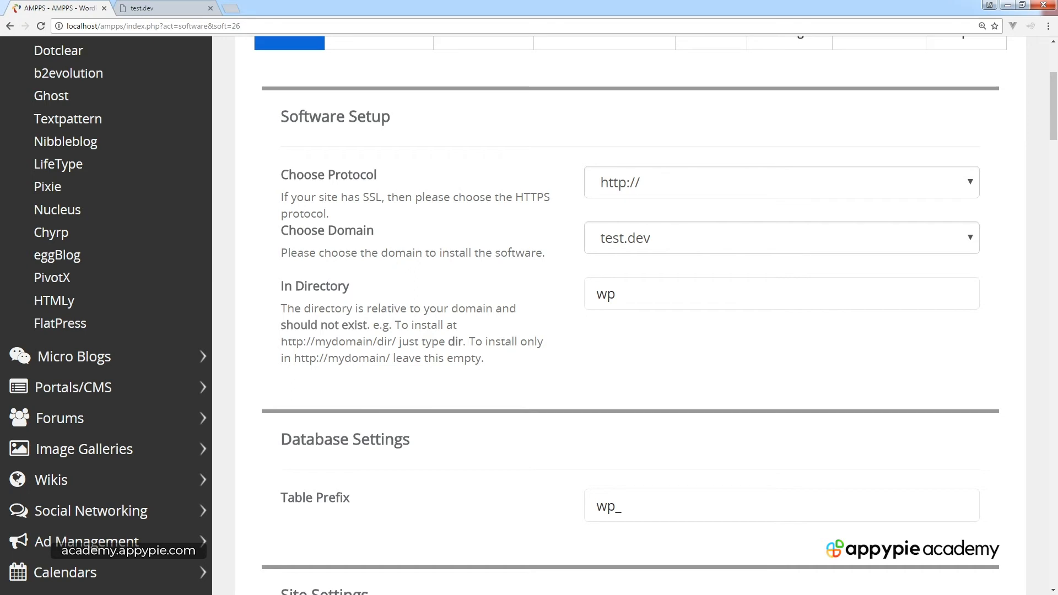
{"action": "double_click", "coordinate": [610, 294]}
{"action": "key", "text": "BackSpace"}
{"action": "left_click", "coordinate": [683, 353]}
{"action": "scroll", "coordinate": [633, 314], "scroll_direction": "down", "scroll_amount": 5}
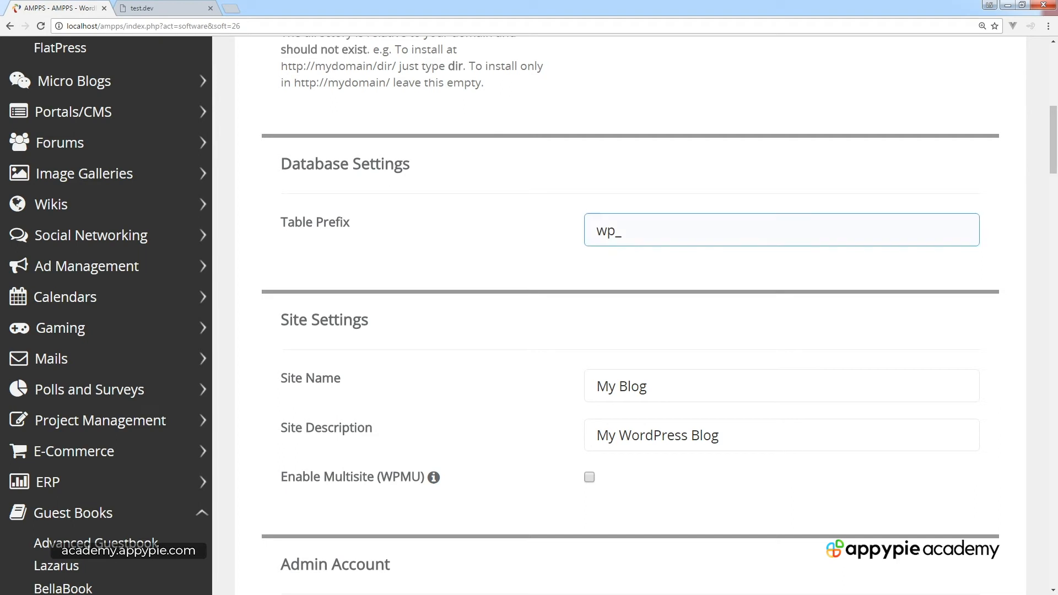
{"action": "left_click_drag", "start_coordinate": [627, 231], "coordinate": [594, 230]}
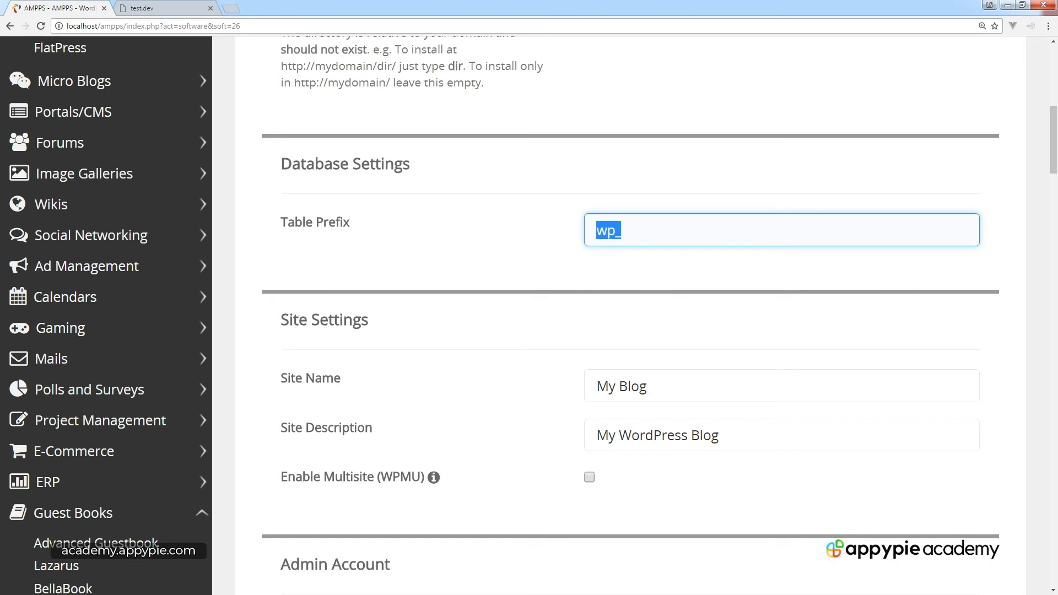
{"action": "scroll", "coordinate": [634, 314], "scroll_direction": "down", "scroll_amount": 2}
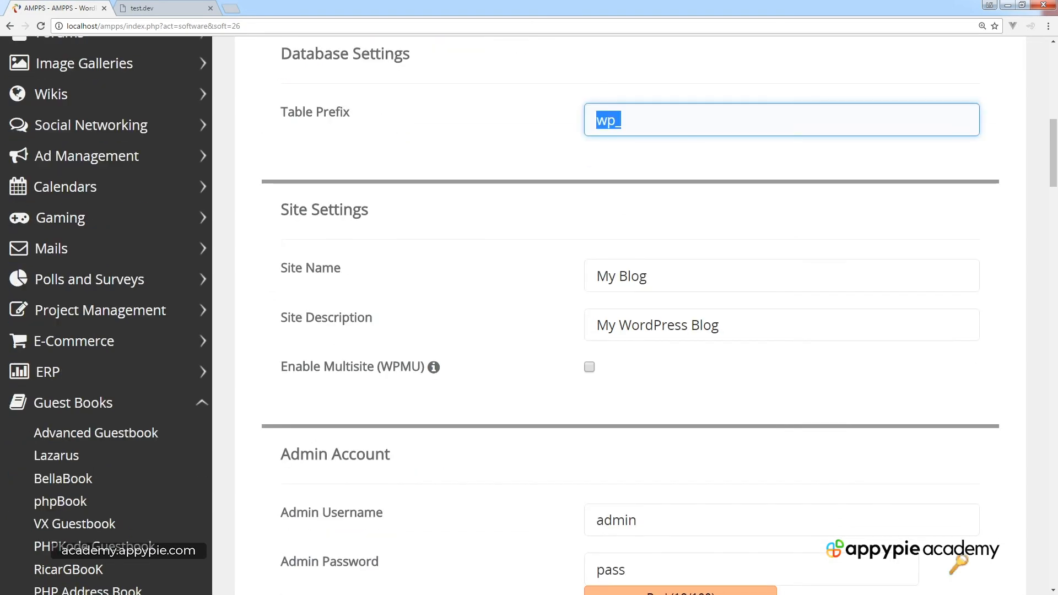
{"action": "scroll", "coordinate": [633, 314], "scroll_direction": "down", "scroll_amount": 2}
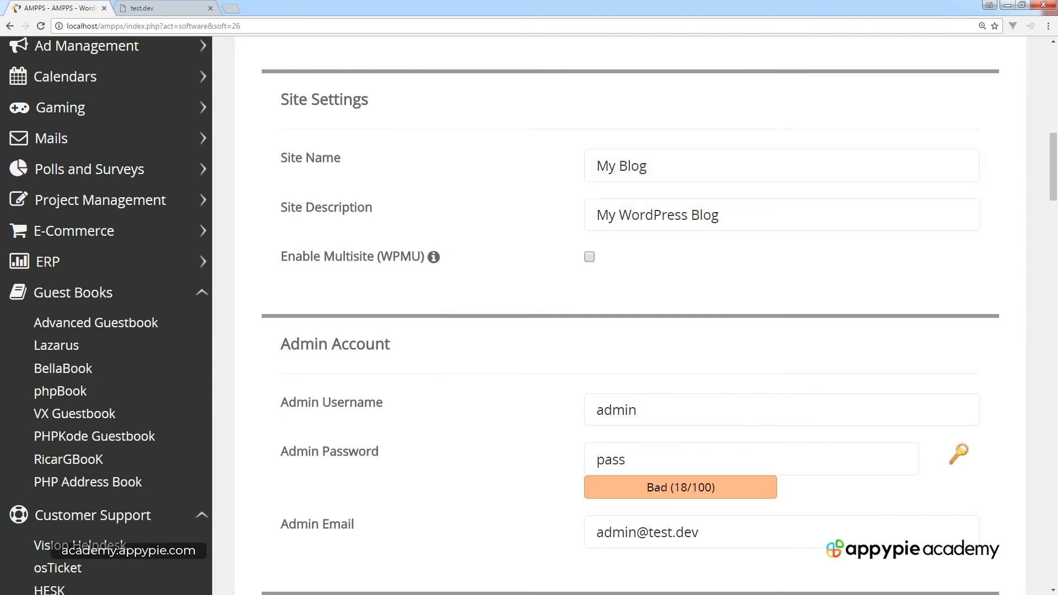
{"action": "scroll", "coordinate": [529, 314], "scroll_direction": "down", "scroll_amount": 2}
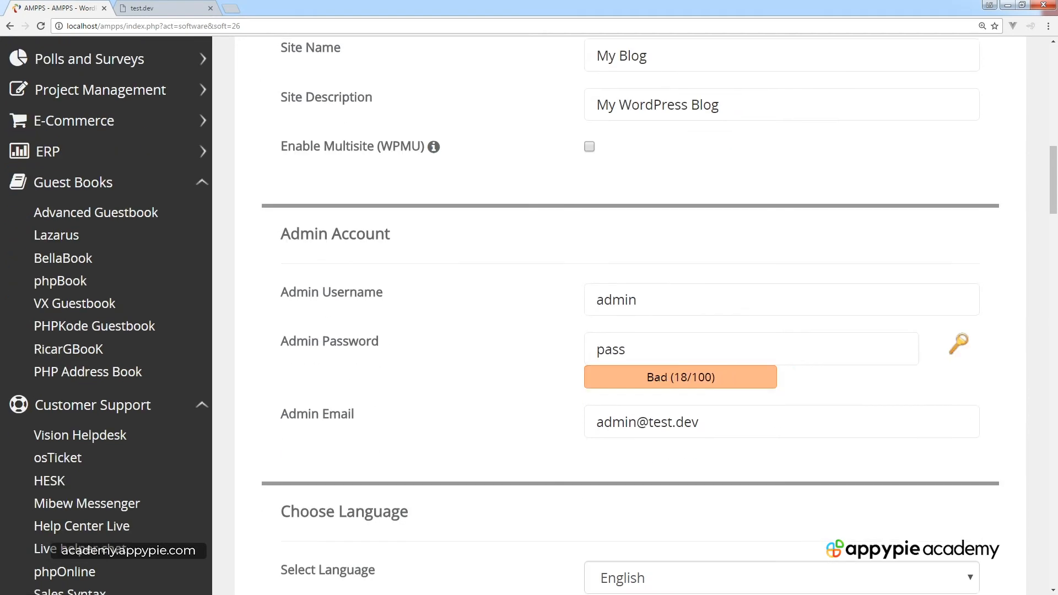
{"action": "scroll", "coordinate": [529, 314], "scroll_direction": "down", "scroll_amount": 2}
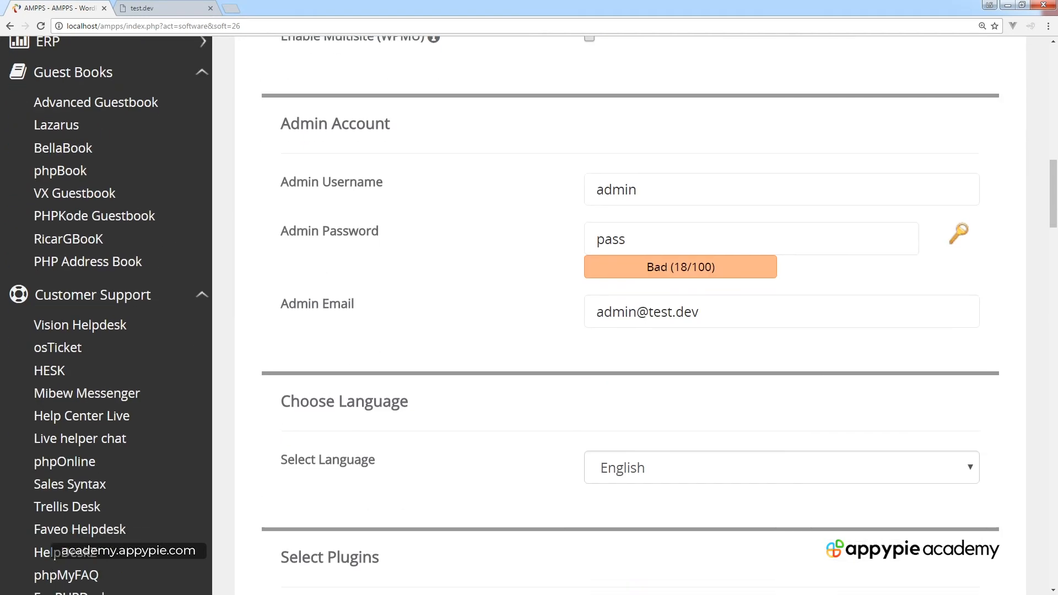
{"action": "left_click", "coordinate": [716, 189]}
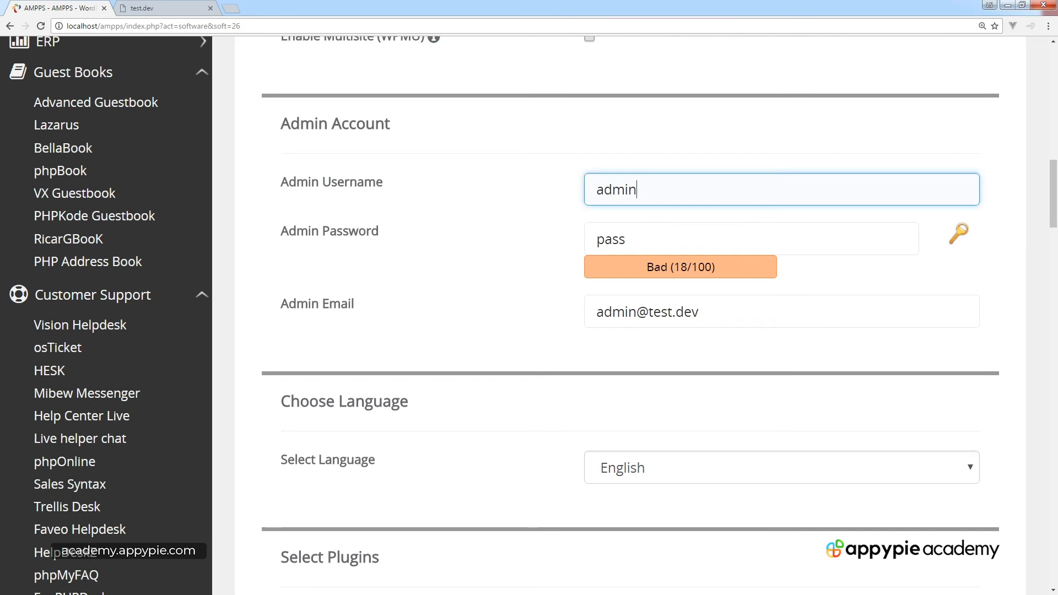
{"action": "double_click", "coordinate": [616, 189]}
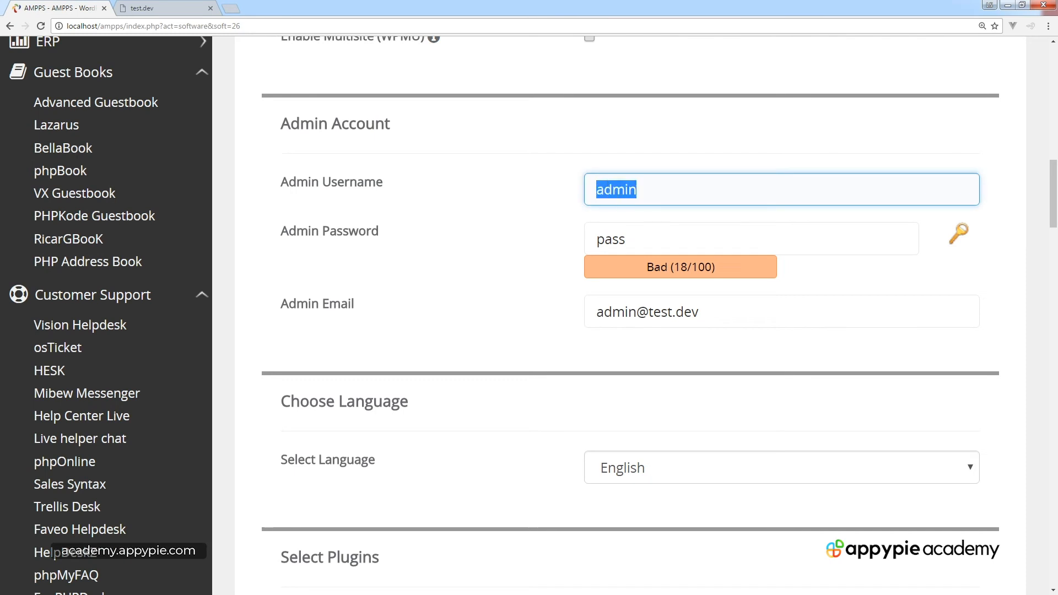
{"action": "left_click", "coordinate": [716, 239]}
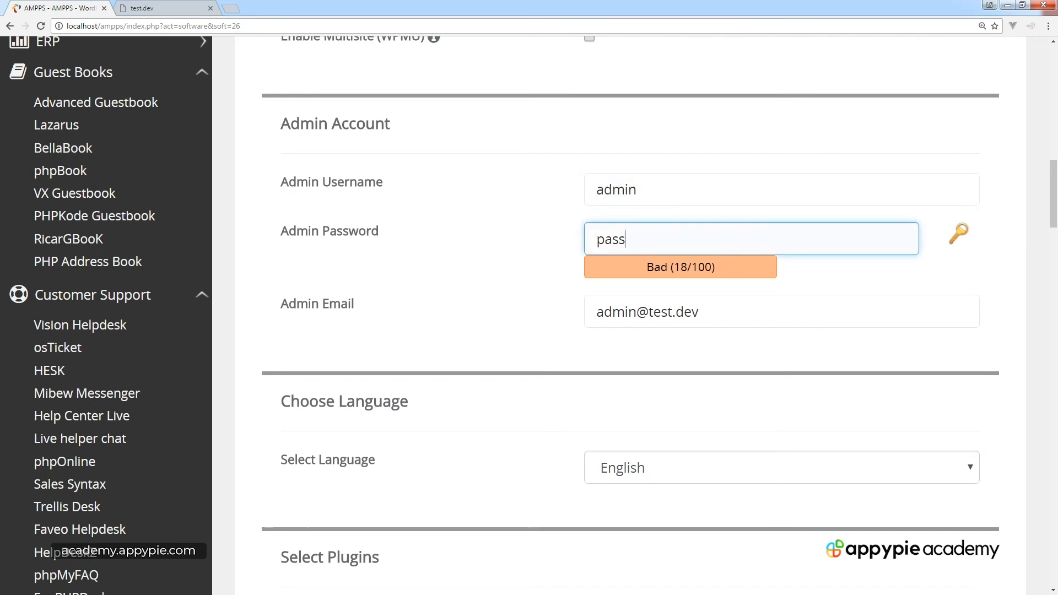
{"action": "key", "text": "Tab"}
{"action": "scroll", "coordinate": [617, 314], "scroll_direction": "down", "scroll_amount": 3}
{"action": "scroll", "coordinate": [617, 314], "scroll_direction": "up", "scroll_amount": 1}
{"action": "scroll", "coordinate": [617, 314], "scroll_direction": "up", "scroll_amount": 1}
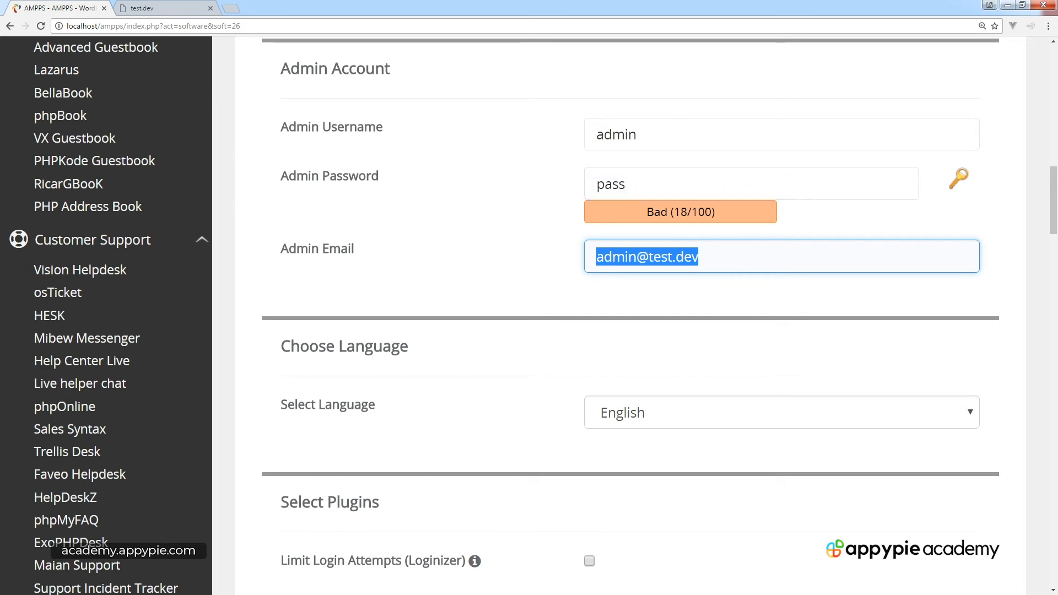
{"action": "scroll", "coordinate": [617, 314], "scroll_direction": "down", "scroll_amount": 2}
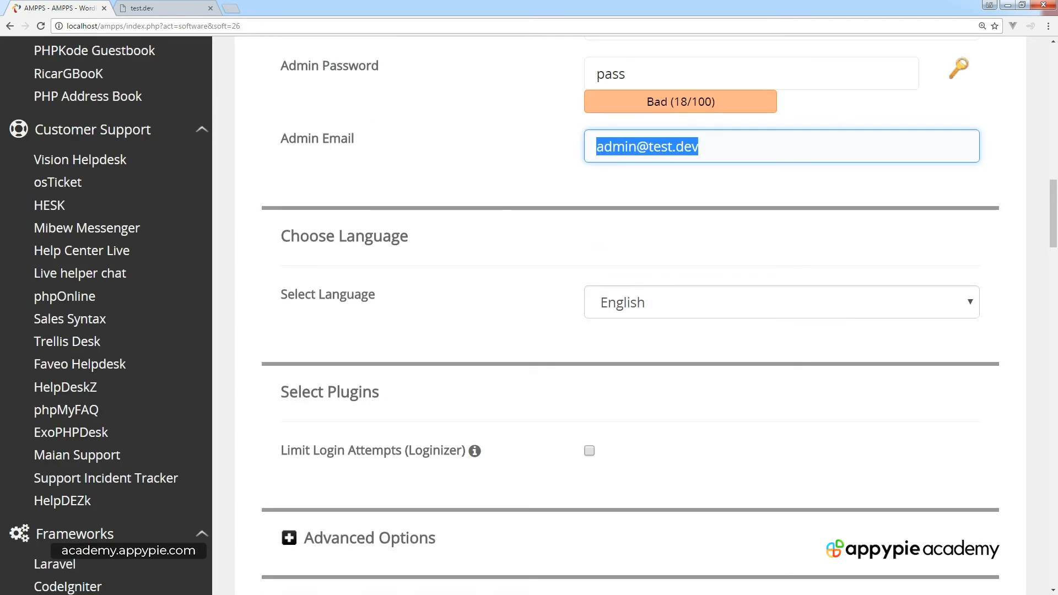
{"action": "scroll", "coordinate": [771, 190], "scroll_direction": "up", "scroll_amount": 3}
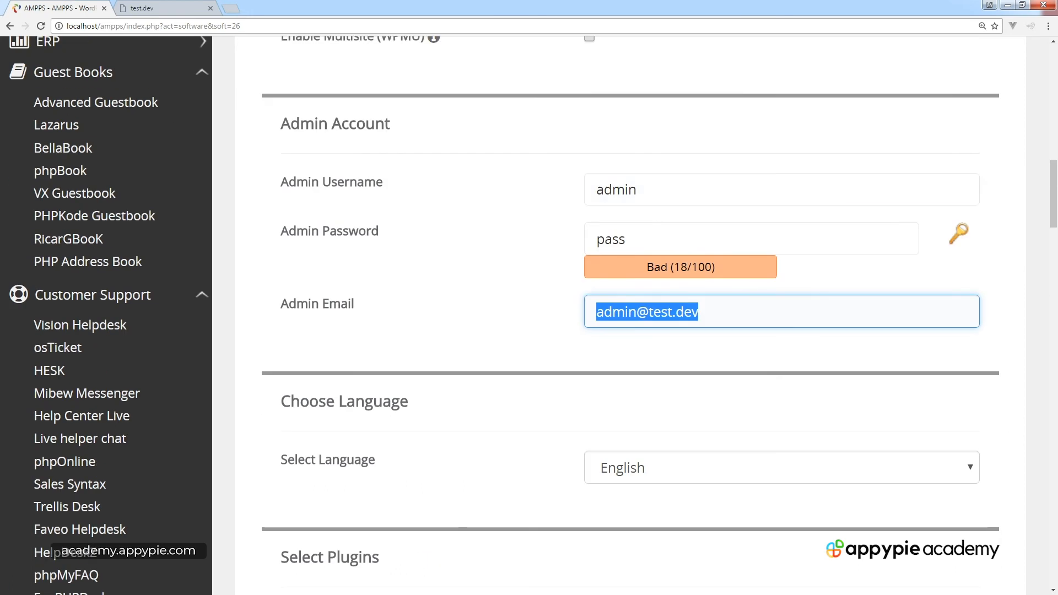
{"action": "scroll", "coordinate": [617, 314], "scroll_direction": "down", "scroll_amount": 5}
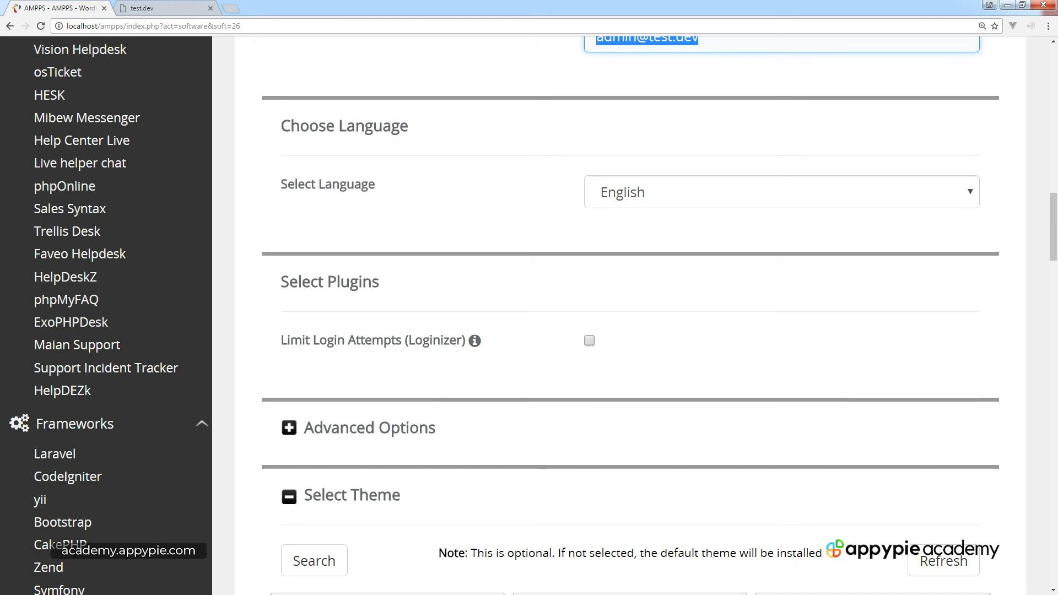
Expand the advanced installation options and scroll down to the theme list.
{"action": "scroll", "coordinate": [617, 314], "scroll_direction": "down", "scroll_amount": 2}
{"action": "left_click", "coordinate": [289, 317]}
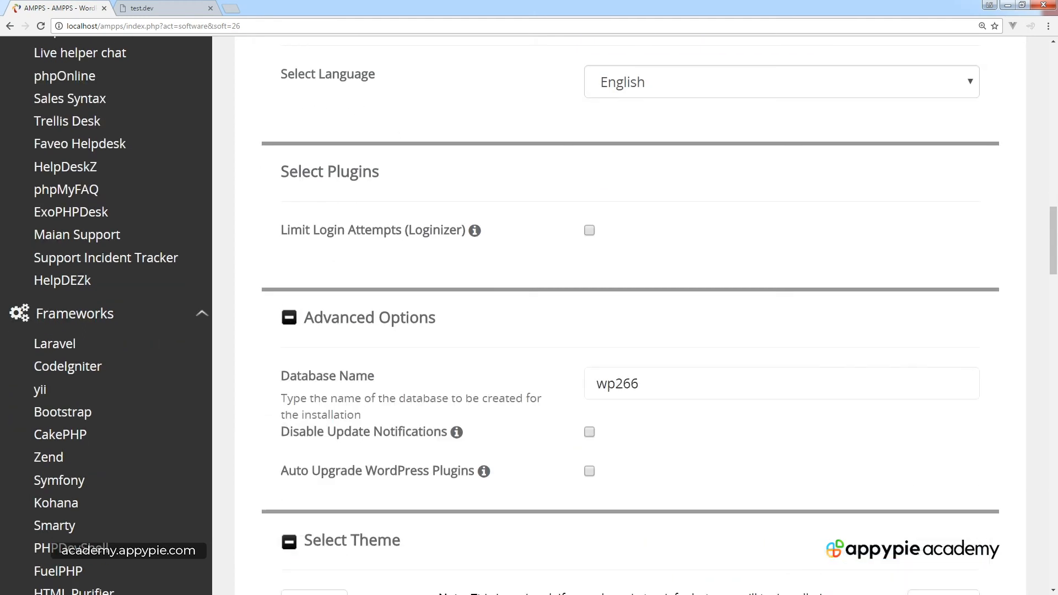
{"action": "scroll", "coordinate": [617, 314], "scroll_direction": "down", "scroll_amount": 2}
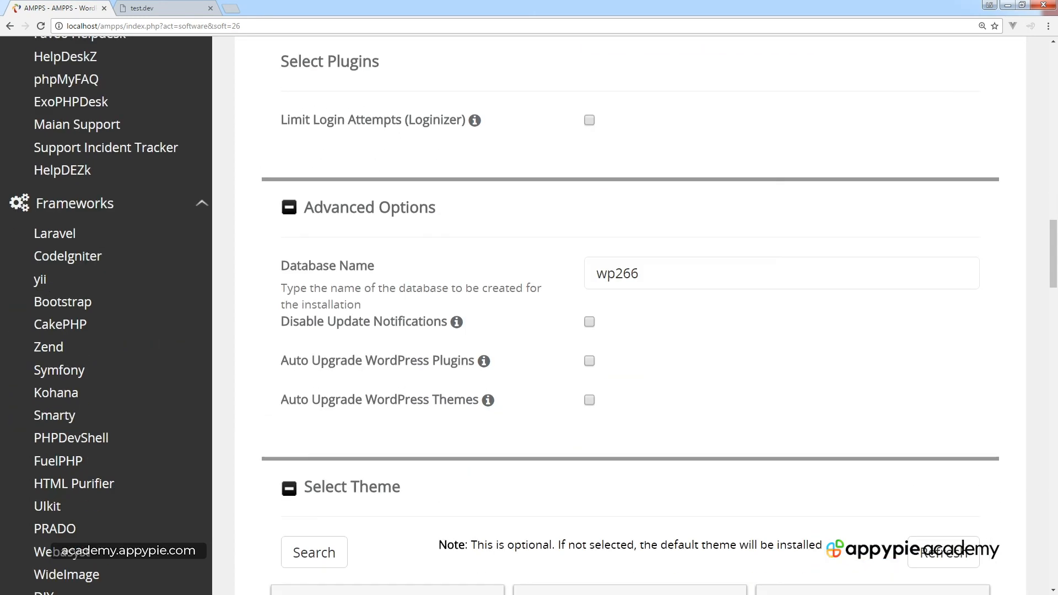
{"action": "scroll", "coordinate": [617, 314], "scroll_direction": "down", "scroll_amount": 6}
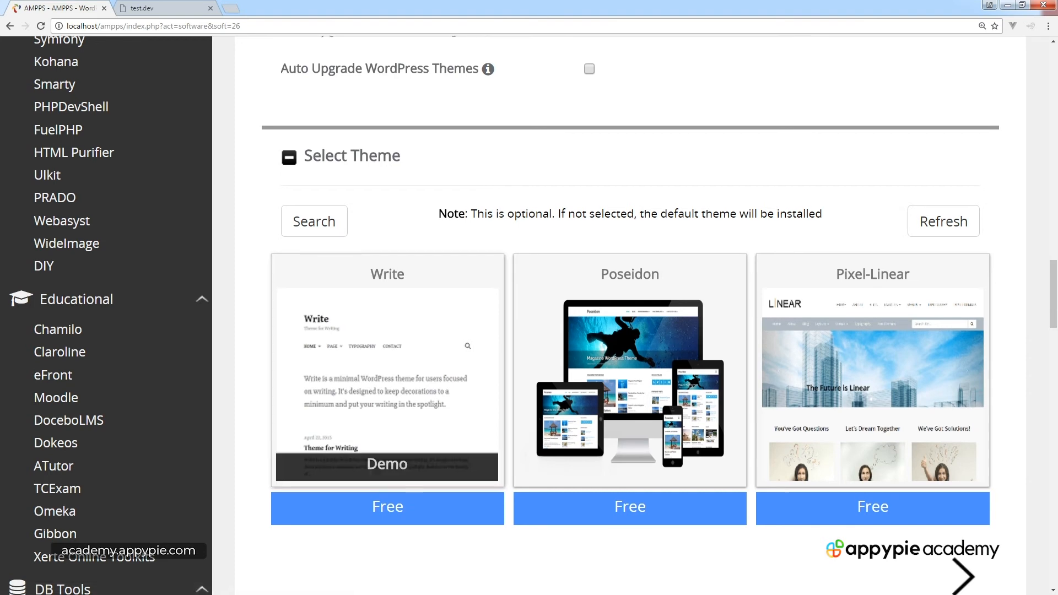
{"action": "scroll", "coordinate": [617, 314], "scroll_direction": "down", "scroll_amount": 4}
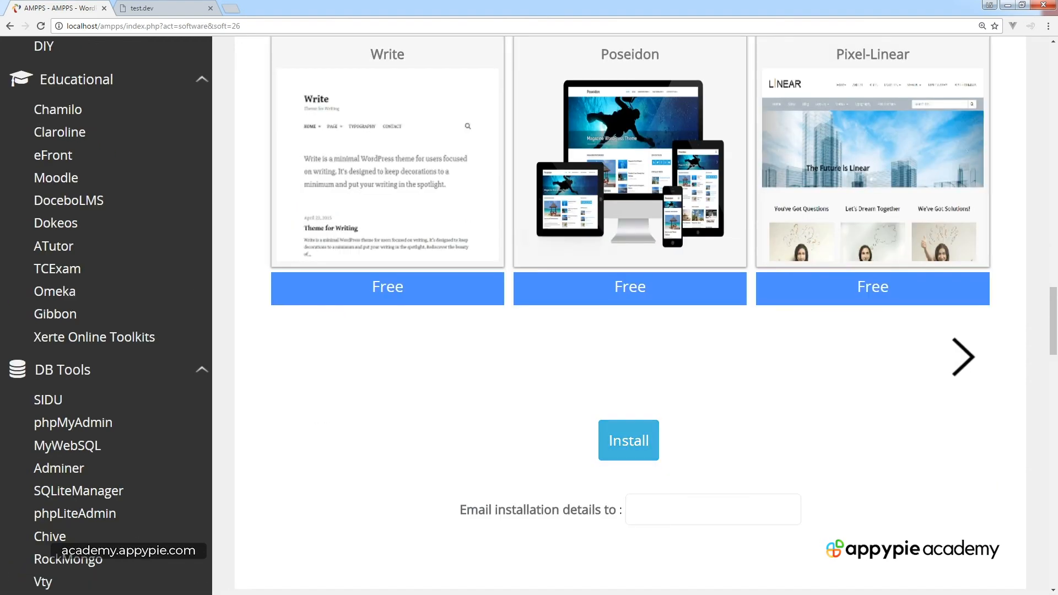
Page to the next set of themes and select the Sensible WP theme.
{"action": "left_click", "coordinate": [963, 357]}
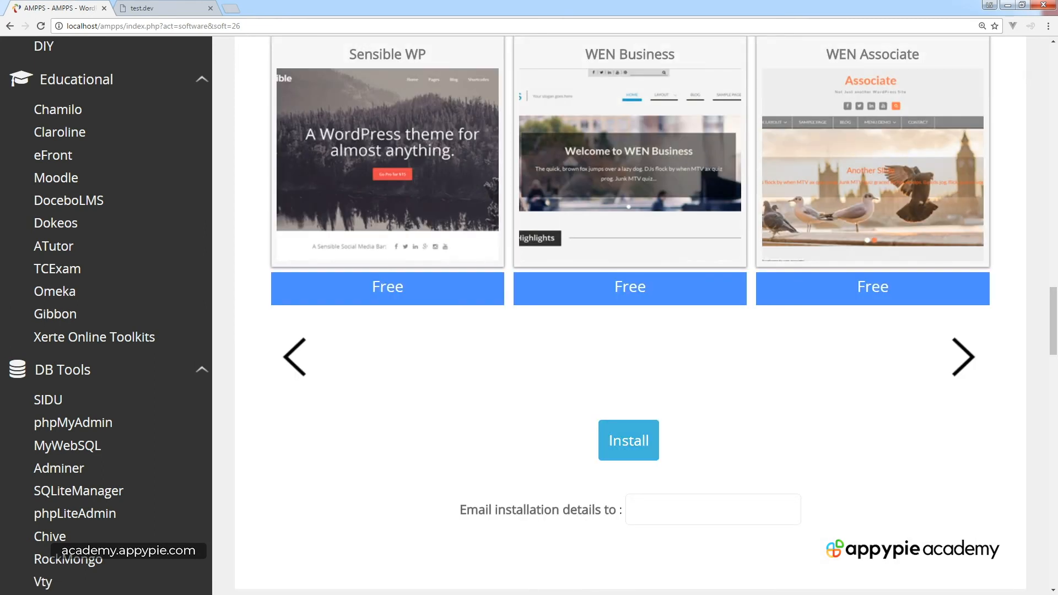
{"action": "scroll", "coordinate": [629, 441], "scroll_direction": "up", "scroll_amount": 5}
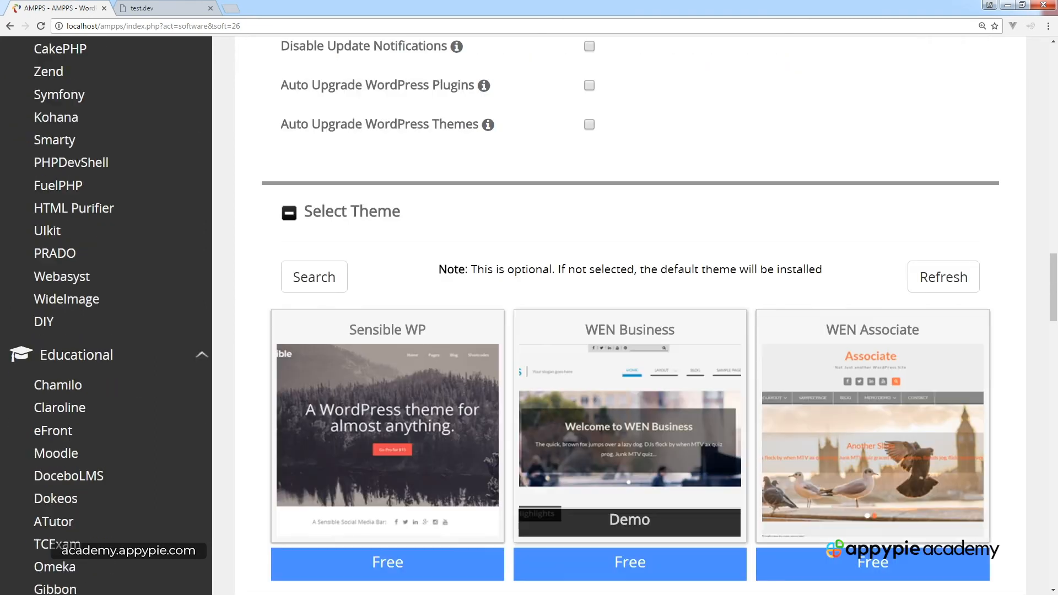
{"action": "scroll", "coordinate": [629, 440], "scroll_direction": "down", "scroll_amount": 2}
{"action": "left_click", "coordinate": [419, 331]}
{"action": "scroll", "coordinate": [628, 424], "scroll_direction": "up", "scroll_amount": 10}
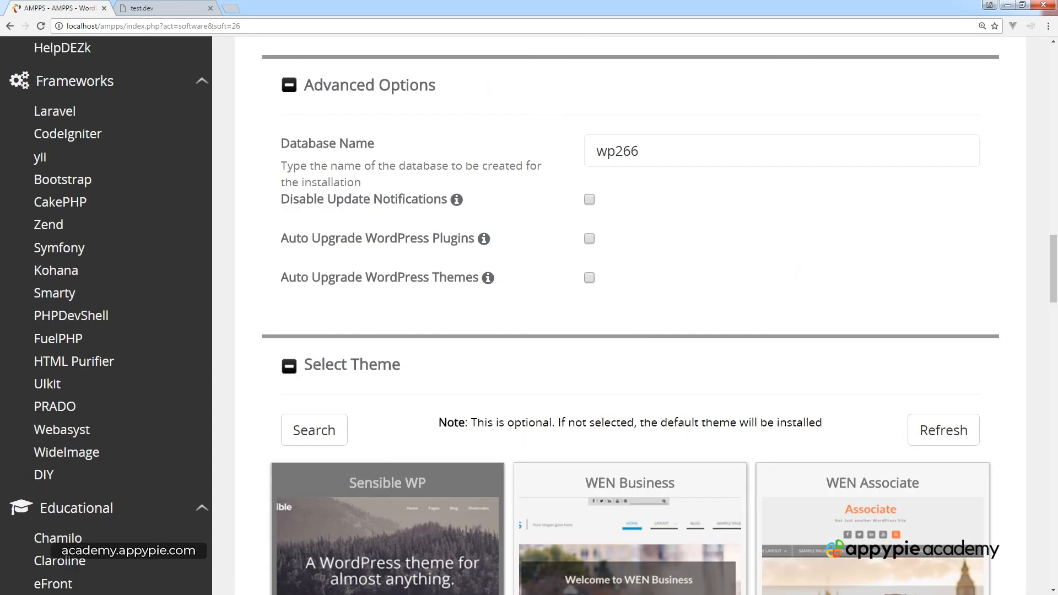
{"action": "scroll", "coordinate": [629, 424], "scroll_direction": "down", "scroll_amount": 11}
{"action": "scroll", "coordinate": [386, 331], "scroll_direction": "down", "scroll_amount": 1}
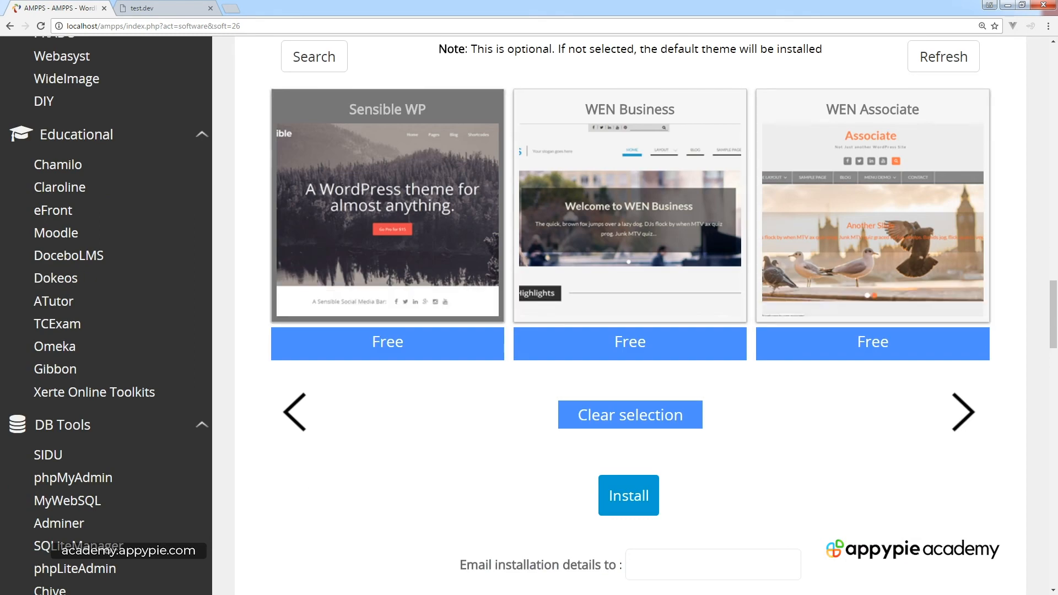
Start the WordPress install and wait while AMPPS copies files, reaching 20 %.
{"action": "left_click", "coordinate": [628, 495]}
{"action": "scroll", "coordinate": [628, 495], "scroll_direction": "down", "scroll_amount": 5}
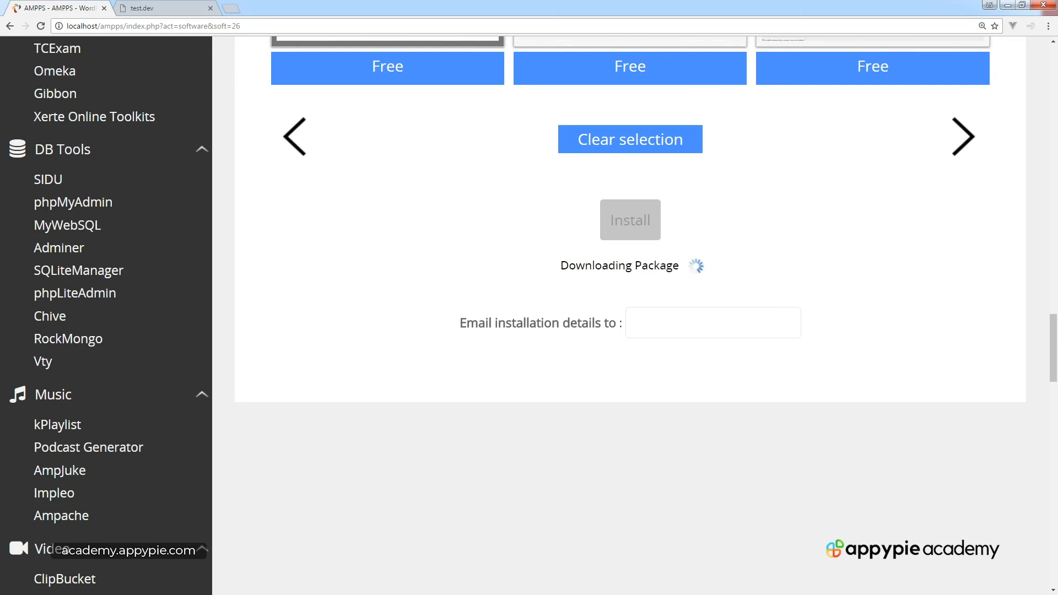
{"action": "scroll", "coordinate": [631, 315], "scroll_direction": "up", "scroll_amount": 12}
{"action": "scroll", "coordinate": [630, 316], "scroll_direction": "down", "scroll_amount": 1}
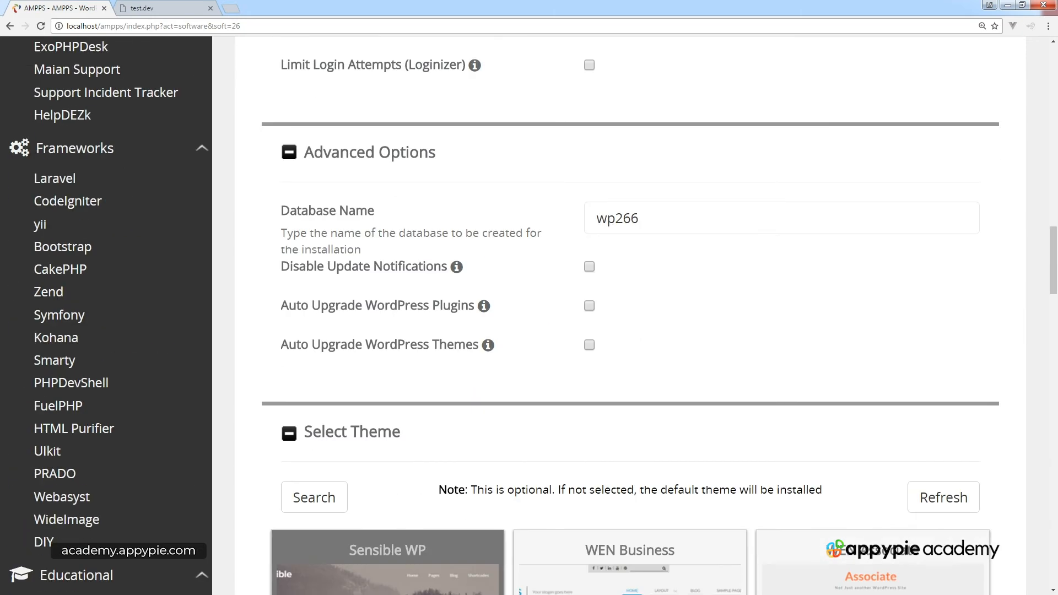
{"action": "scroll", "coordinate": [630, 315], "scroll_direction": "down", "scroll_amount": 16}
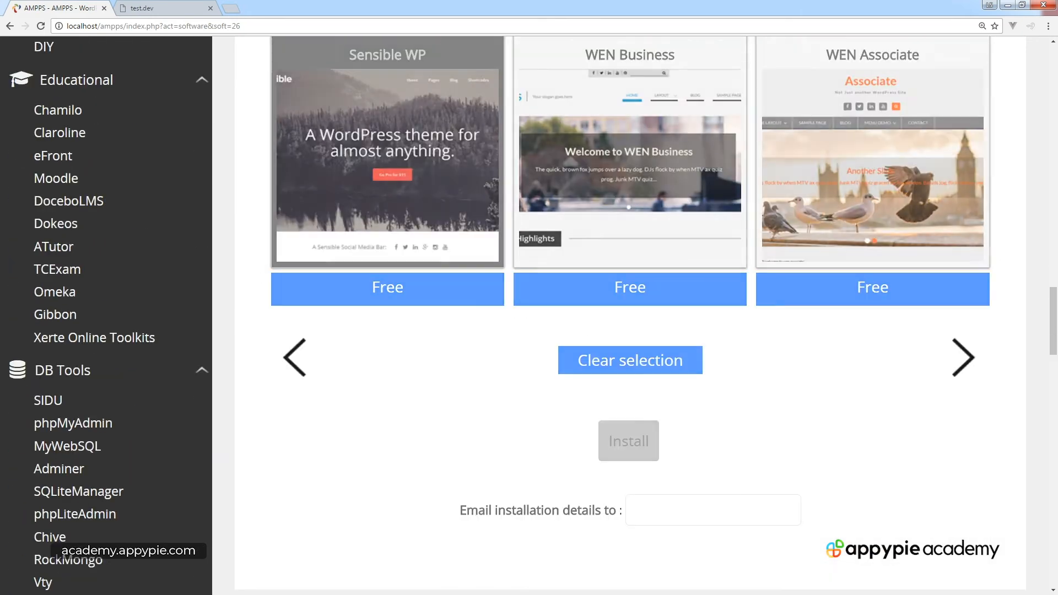
{"action": "scroll", "coordinate": [631, 315], "scroll_direction": "up", "scroll_amount": 20}
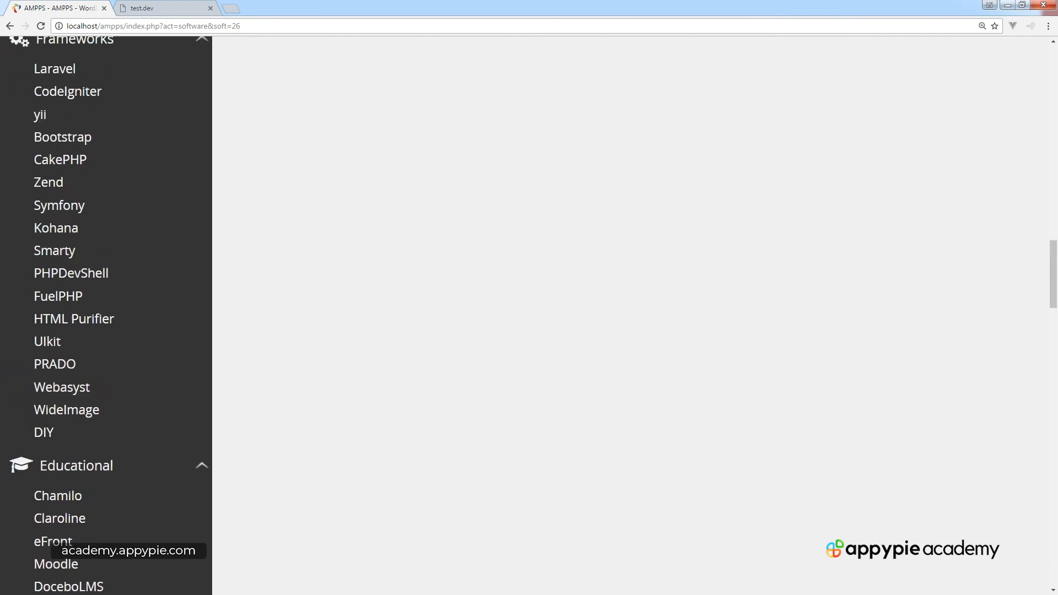
{"action": "scroll", "coordinate": [630, 315], "scroll_direction": "up", "scroll_amount": 7}
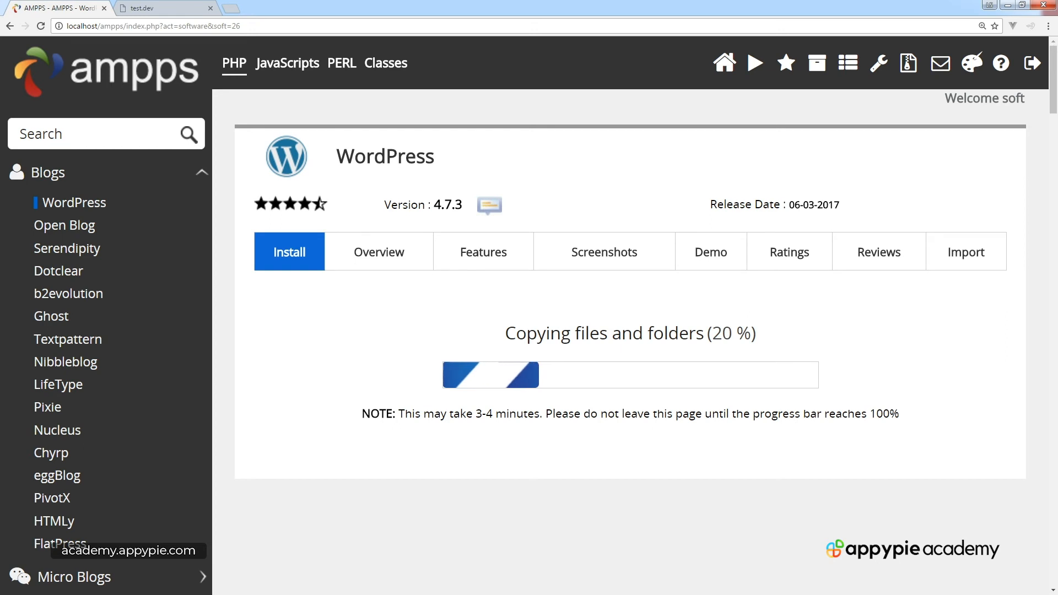
Reload the test.dev tab and review the missing wp-load.php fatal error.
{"action": "key", "text": "ctrl+Tab"}
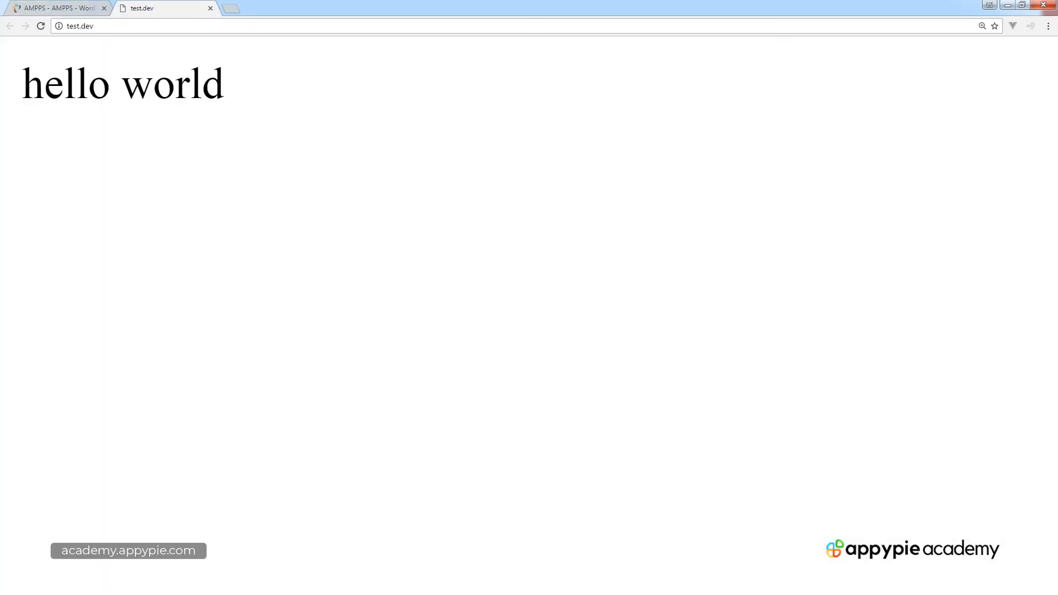
{"action": "key", "text": "F5"}
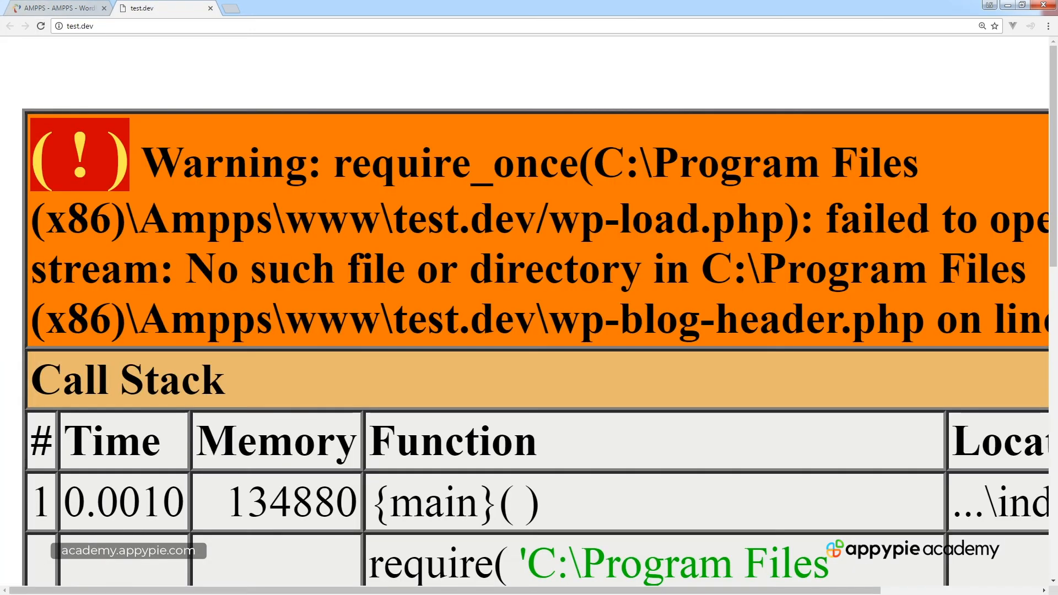
{"action": "scroll", "coordinate": [528, 309], "scroll_direction": "down", "scroll_amount": 13}
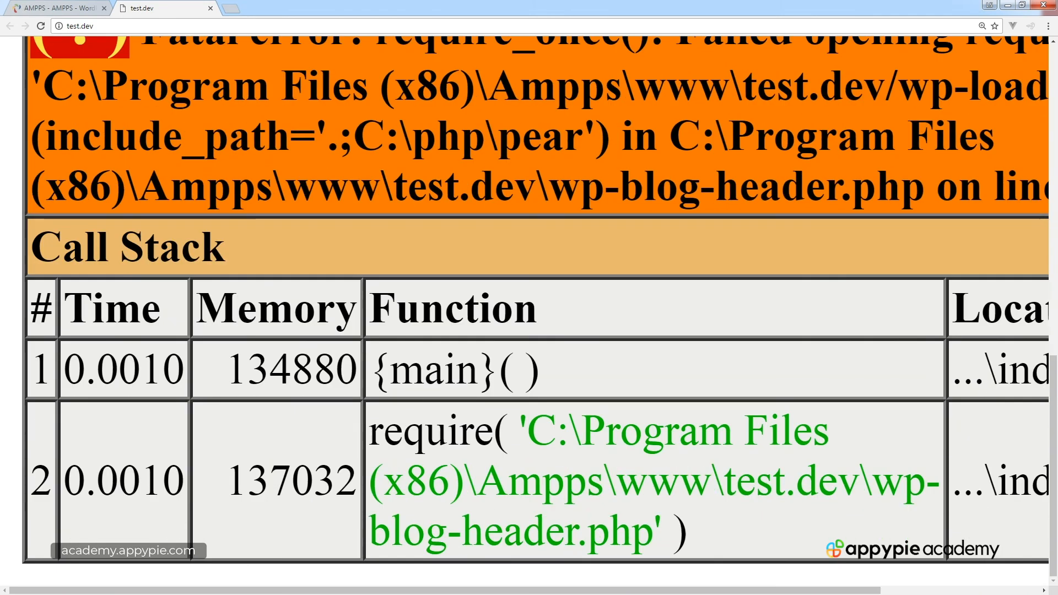
{"action": "key", "text": "alt+Tab"}
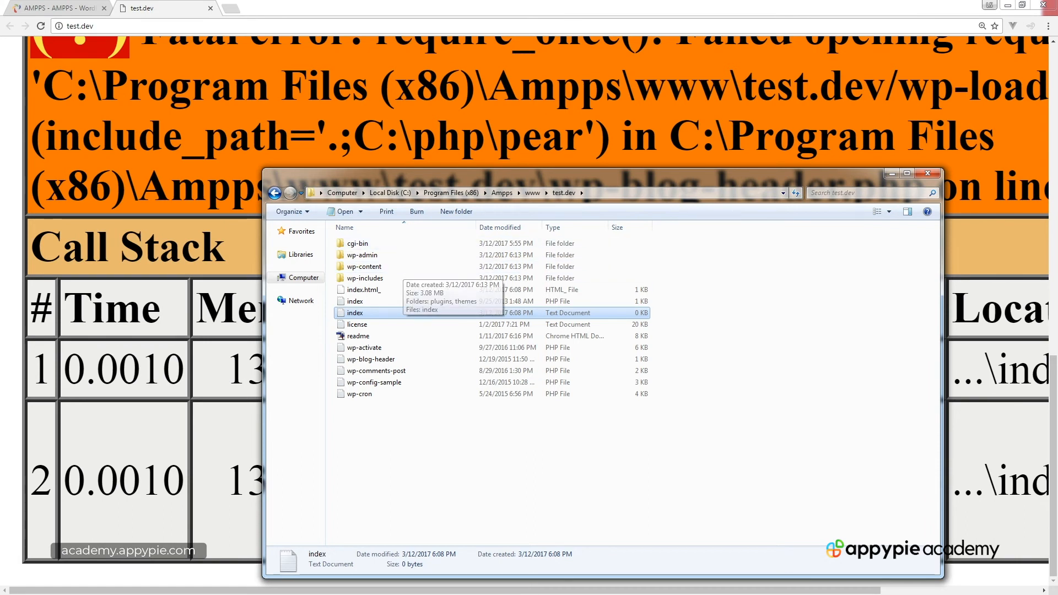
Inspect the WordPress files in the test.dev folder, then reload test.dev in Chrome.
{"action": "left_click", "coordinate": [398, 394]}
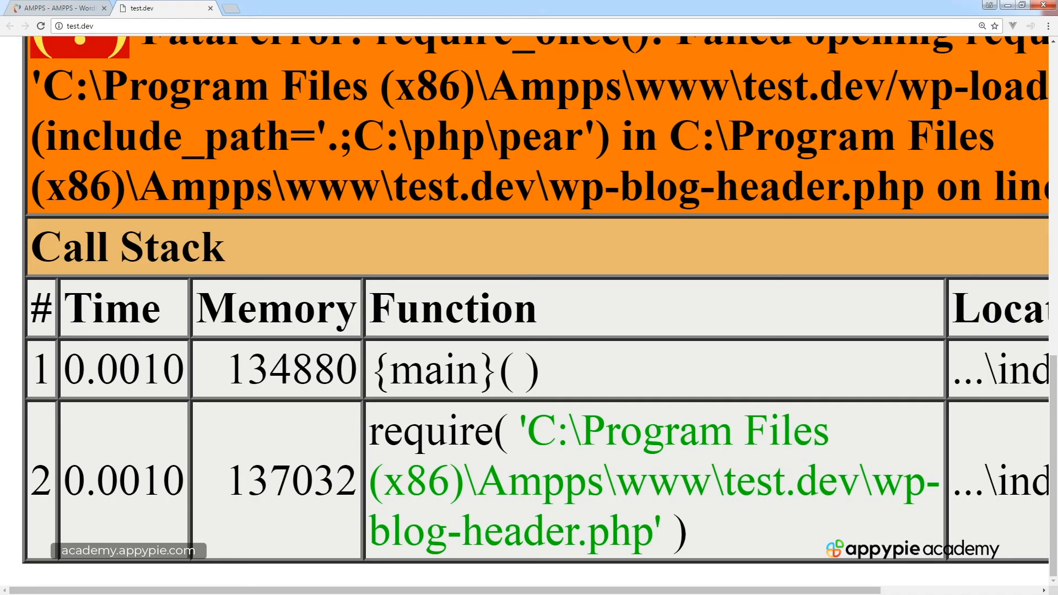
{"action": "left_click", "coordinate": [41, 26]}
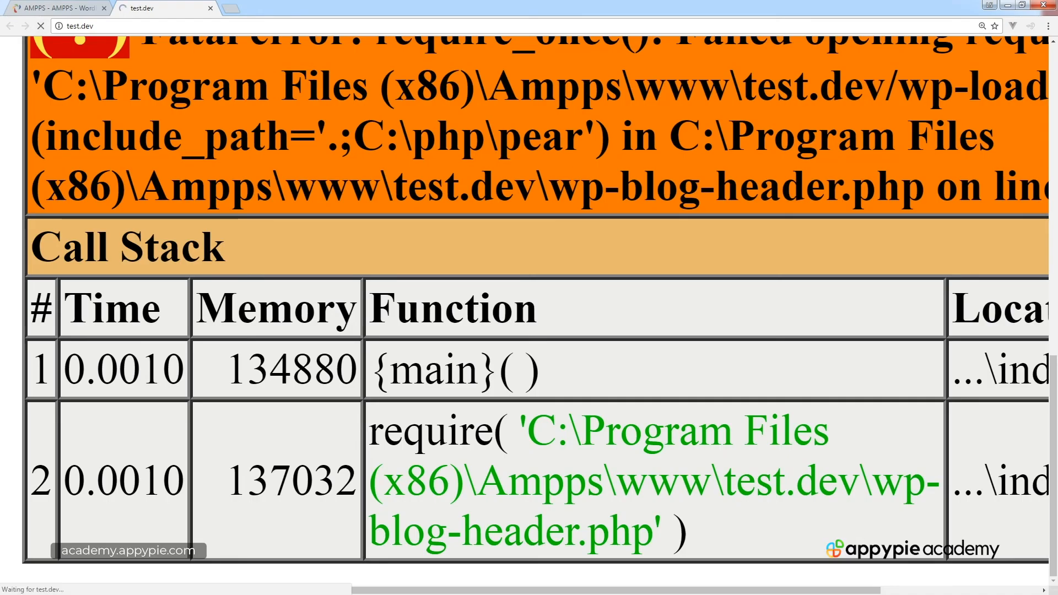
Reset the page zoom to default and scroll the My Blog homepage with its Hello world! post.
{"action": "scroll", "coordinate": [528, 330], "scroll_direction": "up", "scroll_amount": 5}
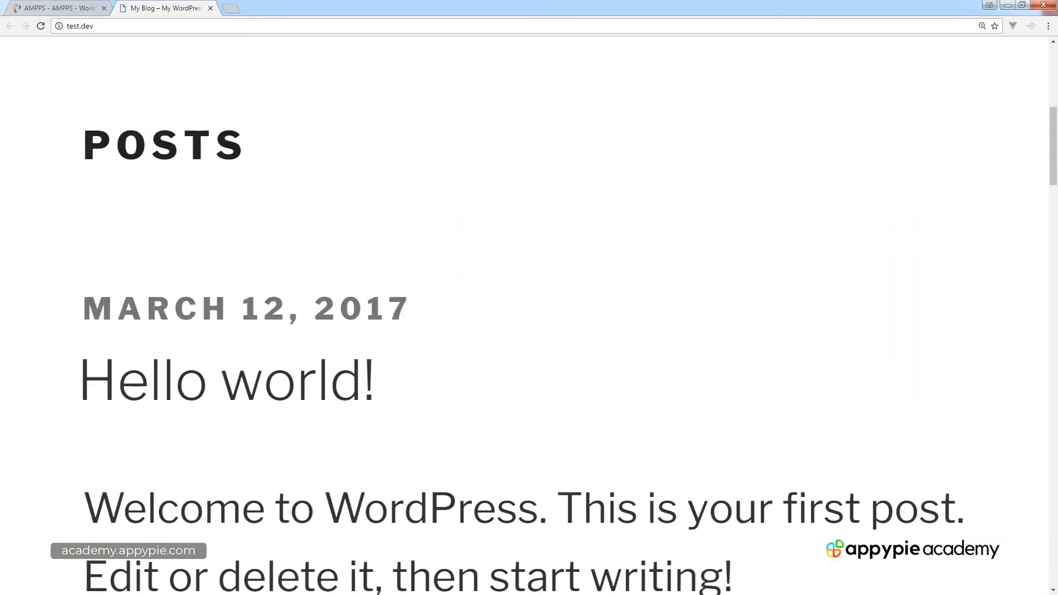
{"action": "key", "text": "ctrl+minus"}
{"action": "key", "text": "ctrl+minus"}
{"action": "key", "text": "ctrl+minus"}
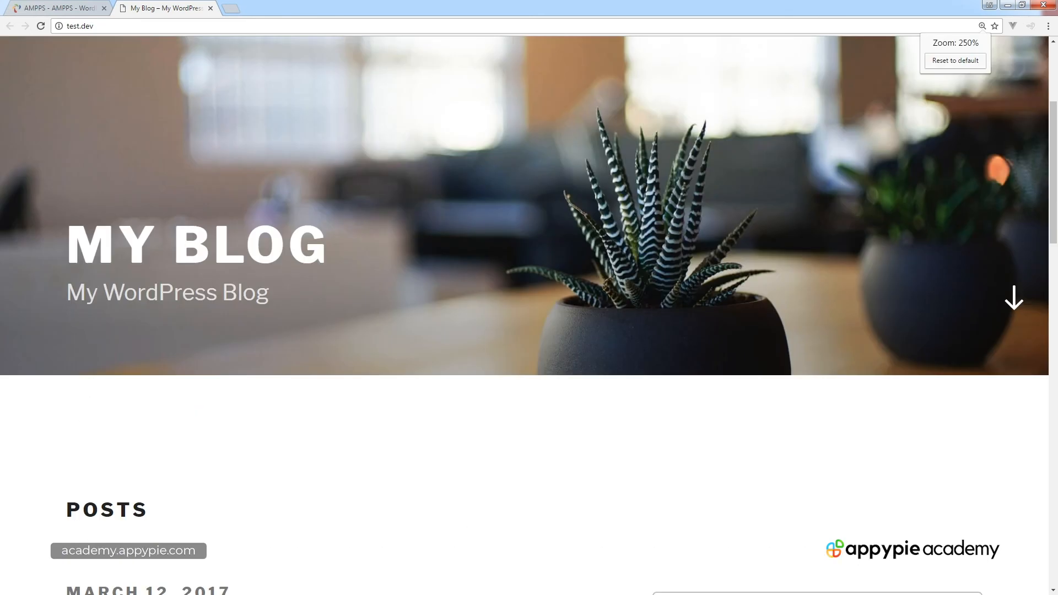
{"action": "key", "text": "ctrl+minus"}
{"action": "key", "text": "ctrl+minus"}
{"action": "key", "text": "ctrl+minus"}
{"action": "key", "text": "ctrl+minus"}
{"action": "key", "text": "ctrl+minus"}
{"action": "key", "text": "ctrl+minus"}
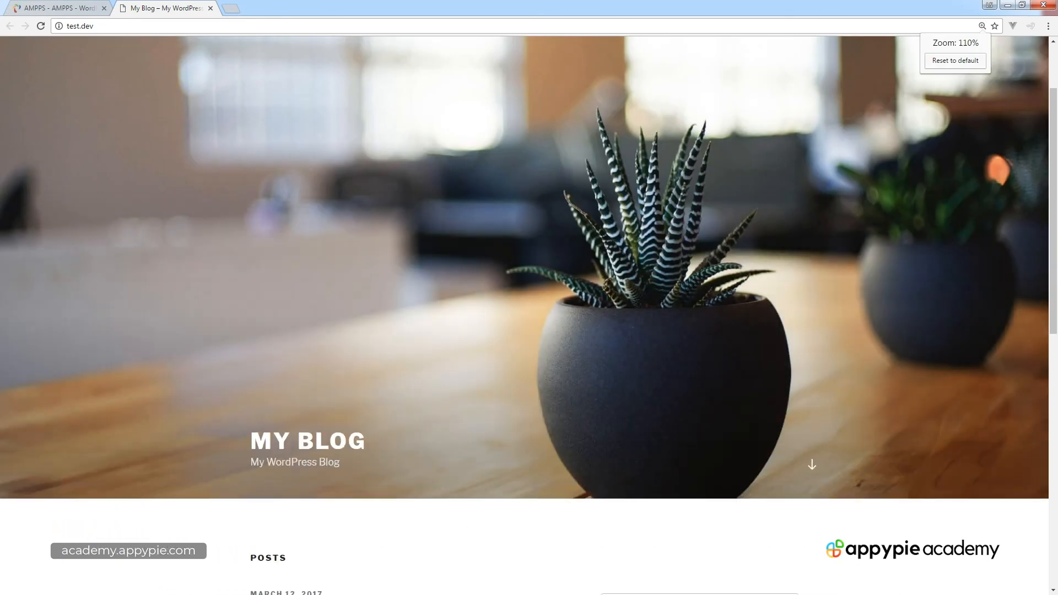
{"action": "scroll", "coordinate": [529, 314], "scroll_direction": "down", "scroll_amount": 8}
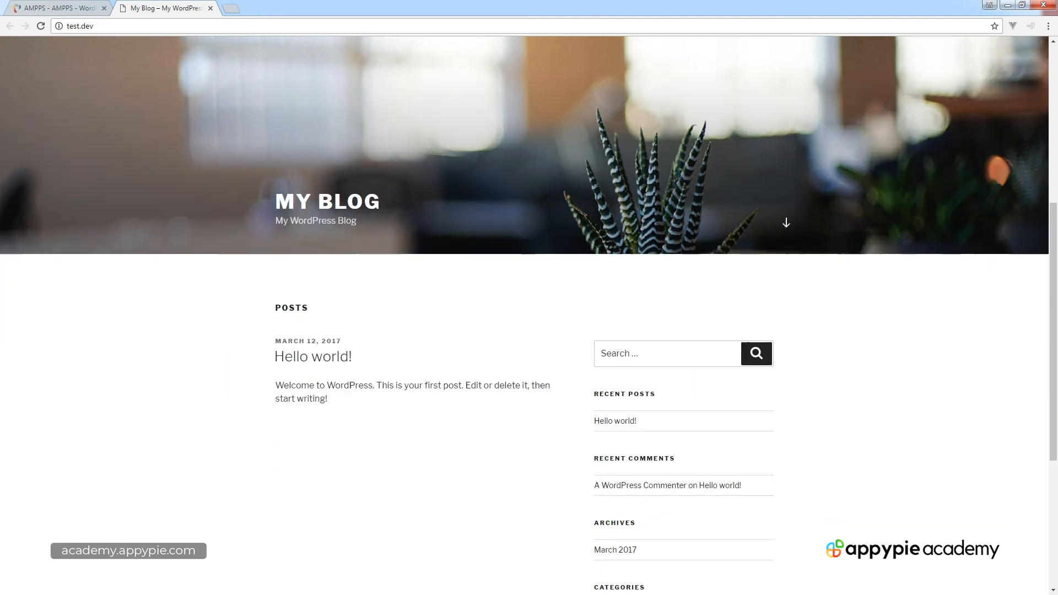
{"action": "scroll", "coordinate": [529, 314], "scroll_direction": "down", "scroll_amount": 2}
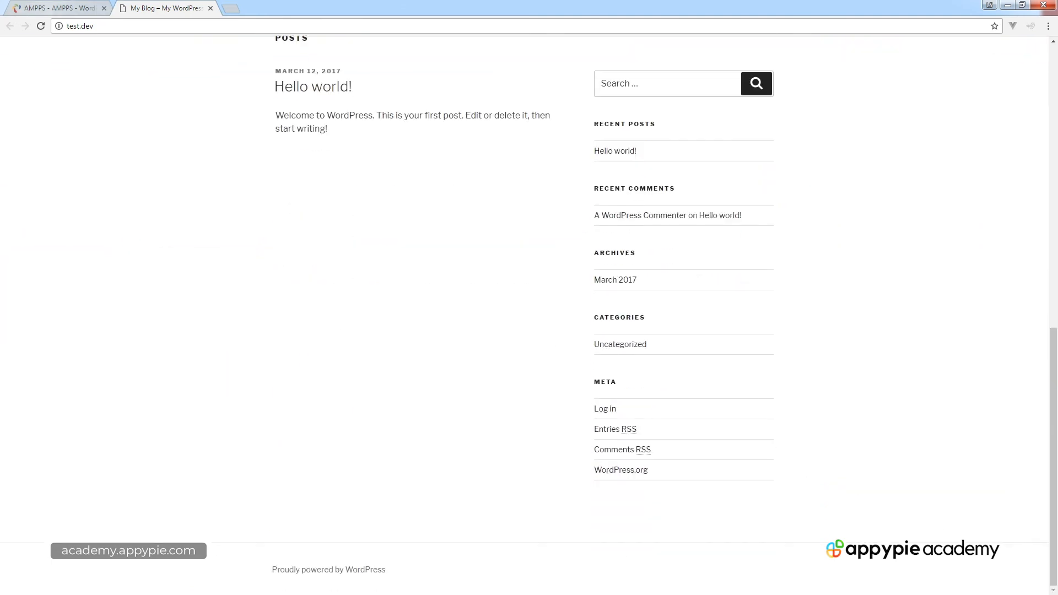
{"action": "left_click", "coordinate": [55, 8]}
Open the wp-admin login page and sign in as admin with the admin password.
{"action": "left_click", "coordinate": [605, 408]}
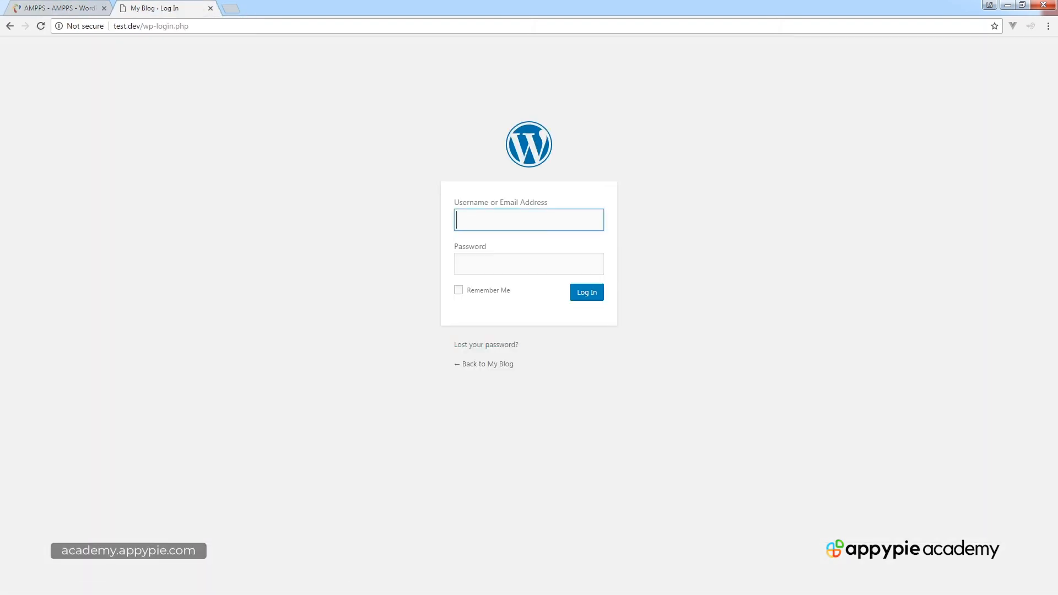
{"action": "type", "text": "admin"}
{"action": "key", "text": "Tab"}
{"action": "type", "text": "admin"}
{"action": "key", "text": "Return"}
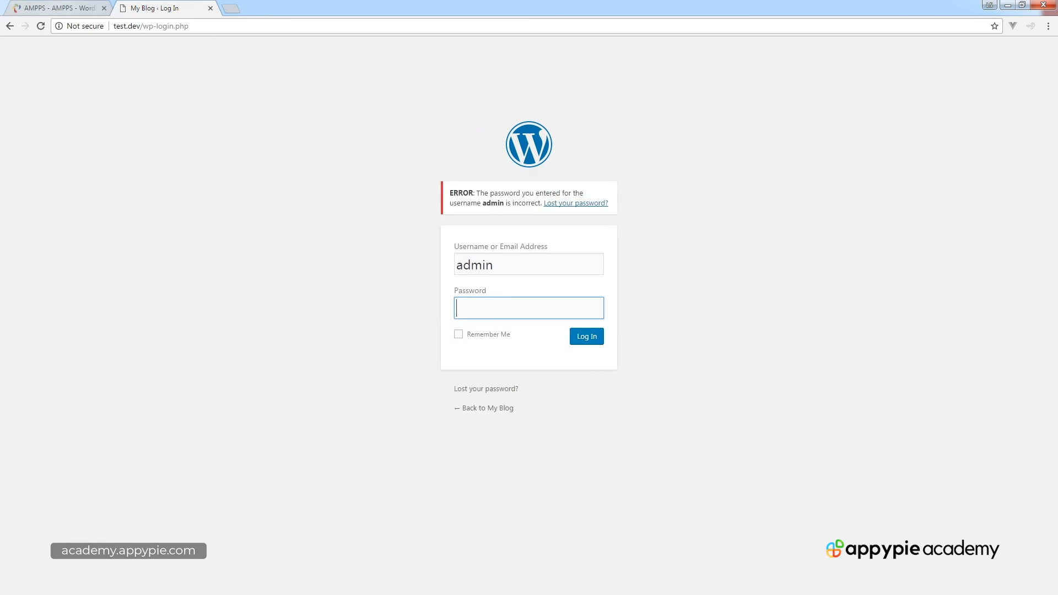
Review the AMPPS theme install progress and the login error page.
{"action": "left_click", "coordinate": [60, 7]}
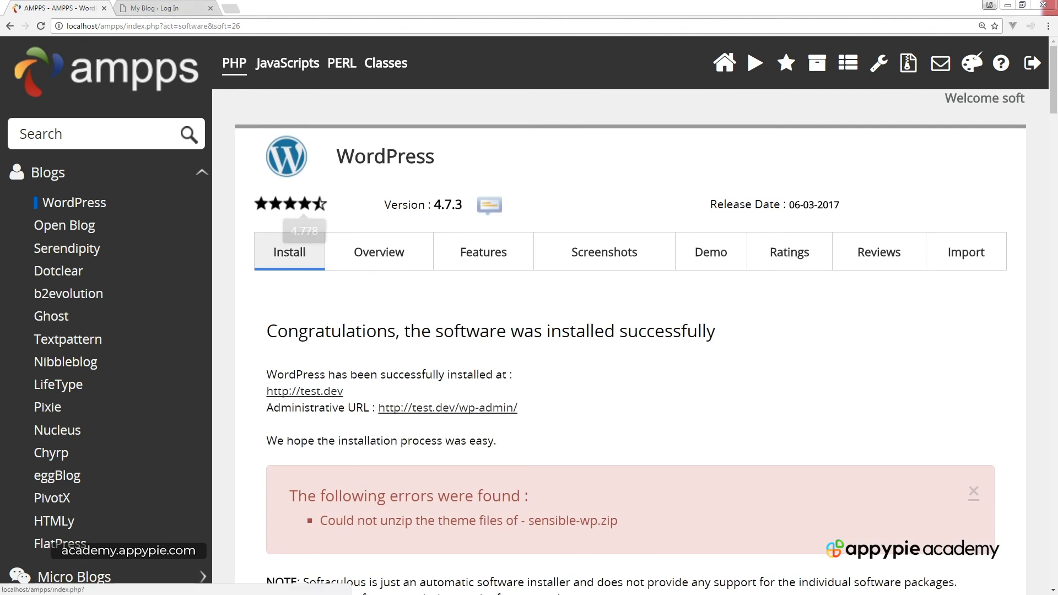
{"action": "left_click", "coordinate": [159, 8]}
{"action": "left_click", "coordinate": [160, 9]}
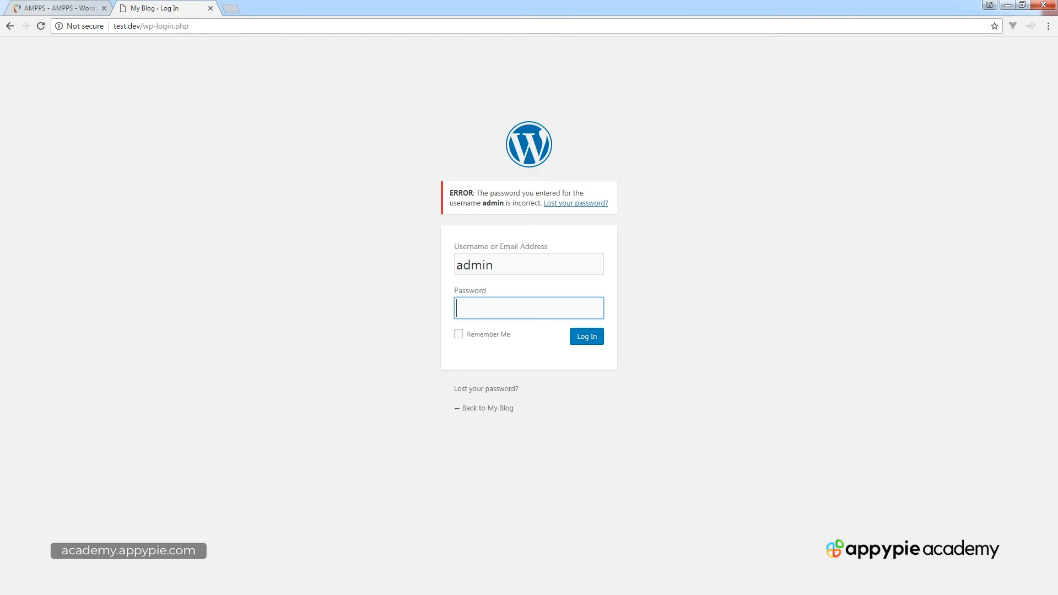
{"action": "left_click", "coordinate": [51, 9]}
Reopen the admin login page from AMPPS and log in again as admin.
{"action": "left_click", "coordinate": [447, 408]}
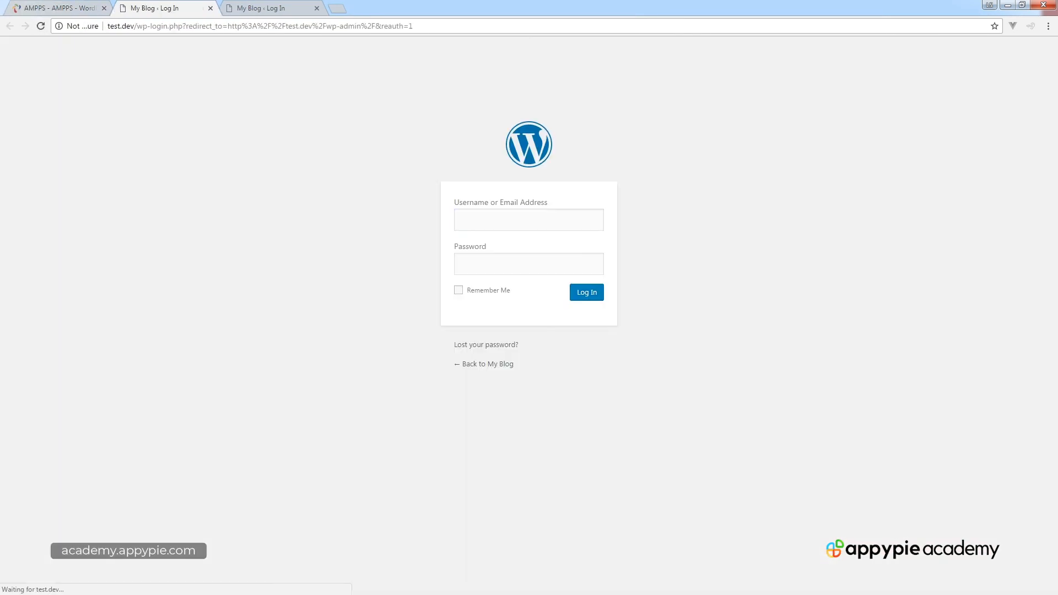
{"action": "type", "text": "admin"}
{"action": "key", "text": "Tab"}
{"action": "type", "text": "admi"}
{"action": "key", "text": "Return"}
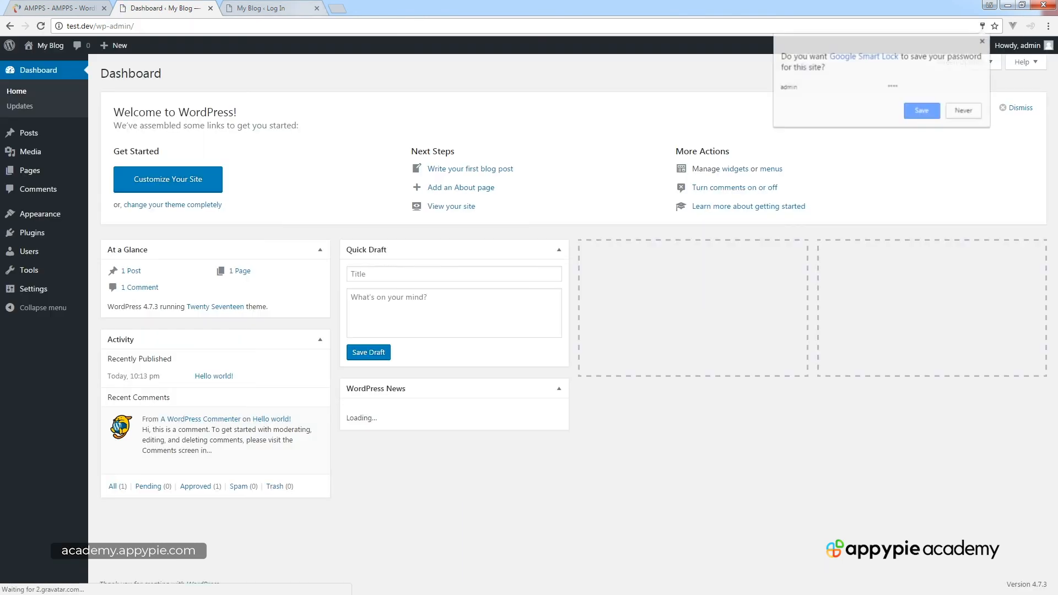
Close the extra login tab, view the blog's front page, then return to the dashboard.
{"action": "left_click", "coordinate": [317, 8]}
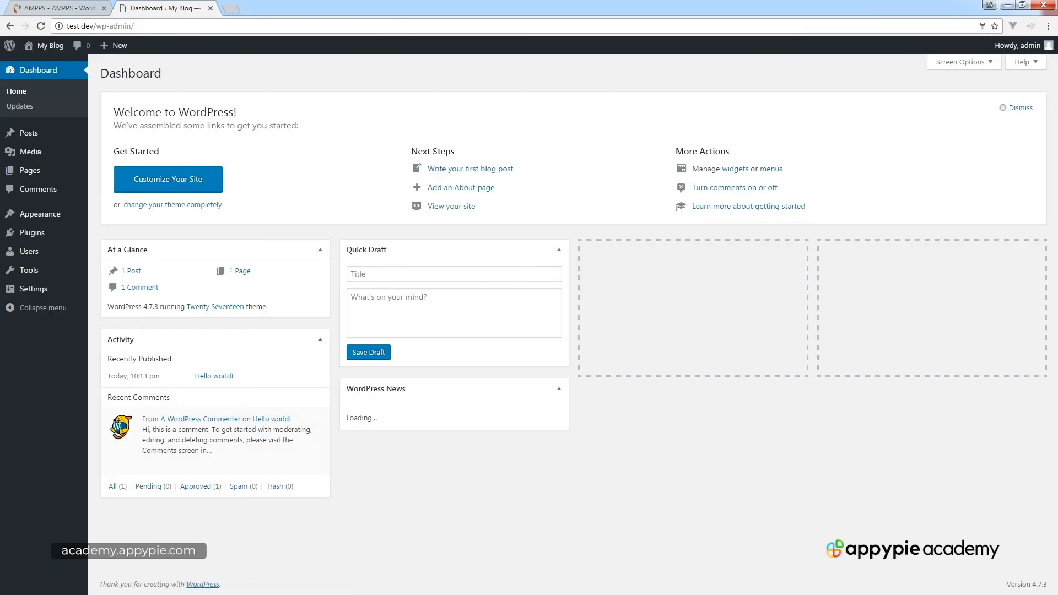
{"action": "left_click", "coordinate": [39, 63]}
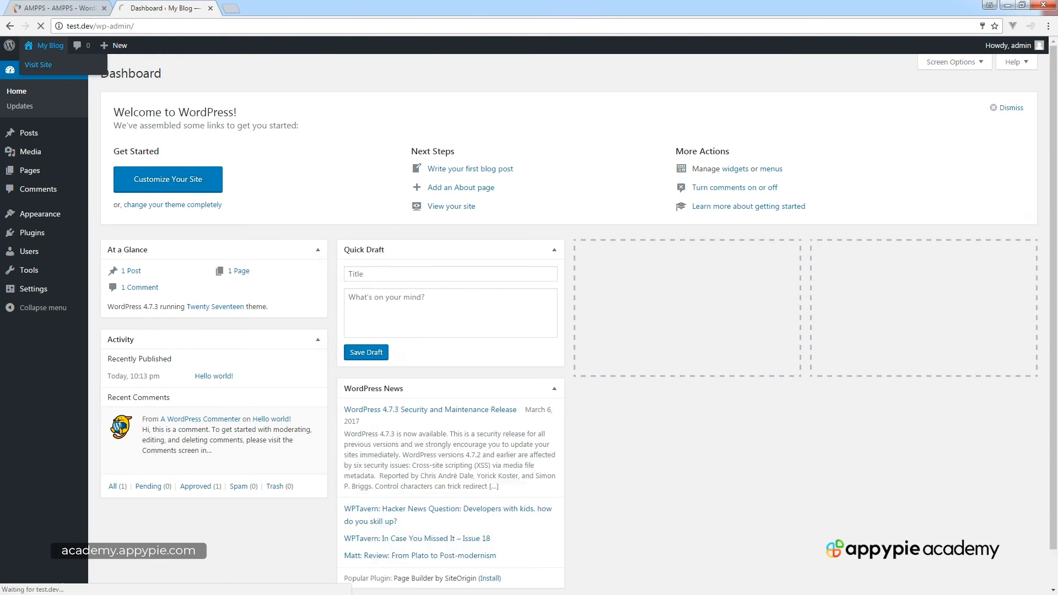
{"action": "scroll", "coordinate": [528, 325], "scroll_direction": "down", "scroll_amount": 10}
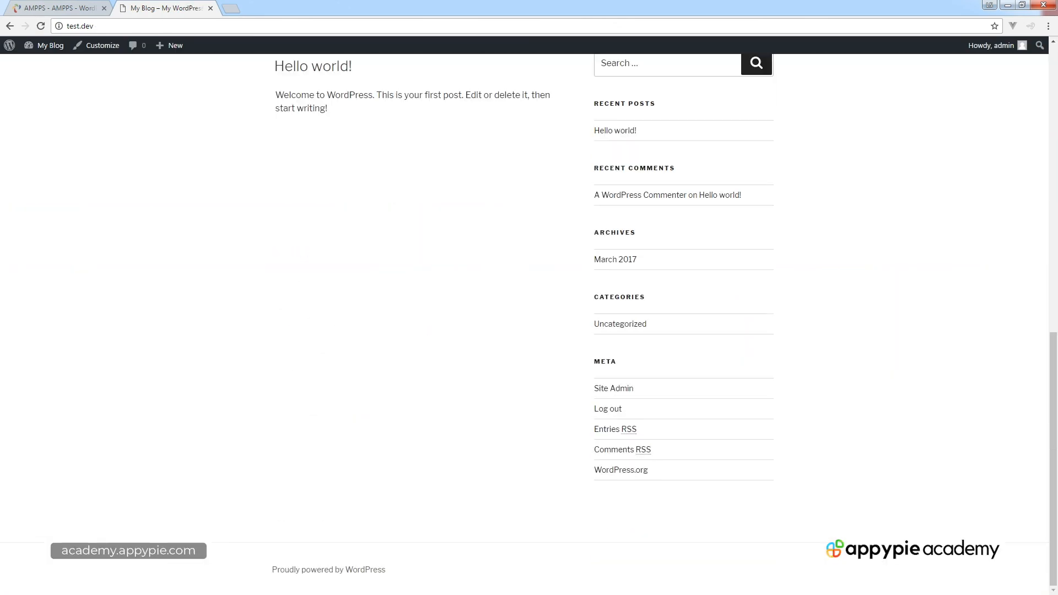
{"action": "mouse_move", "coordinate": [47, 46]}
{"action": "left_click", "coordinate": [42, 65]}
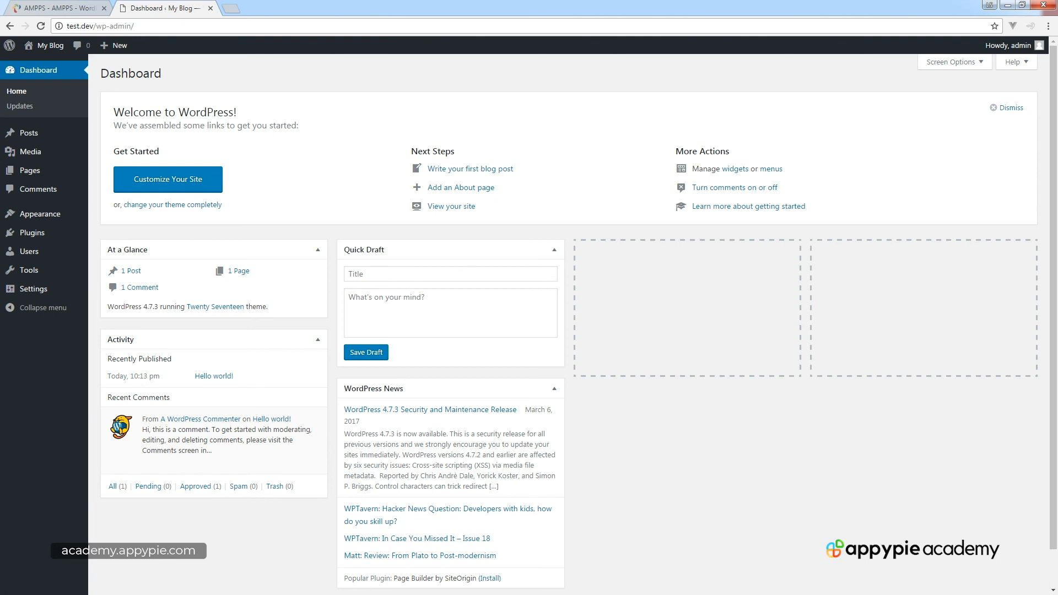
{"action": "left_click", "coordinate": [59, 8]}
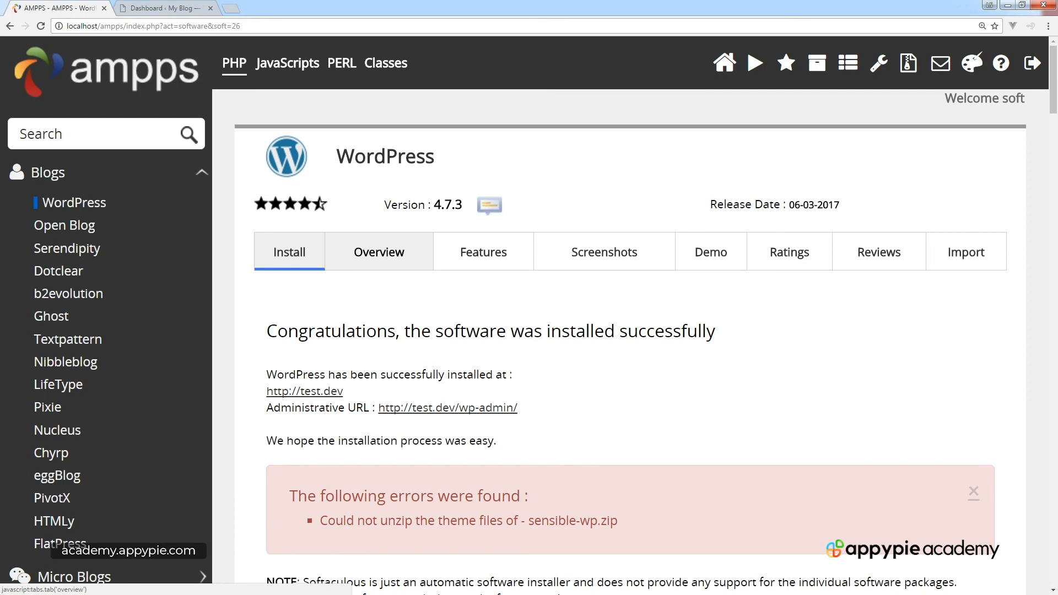
{"action": "scroll", "coordinate": [379, 251], "scroll_direction": "down", "scroll_amount": 8}
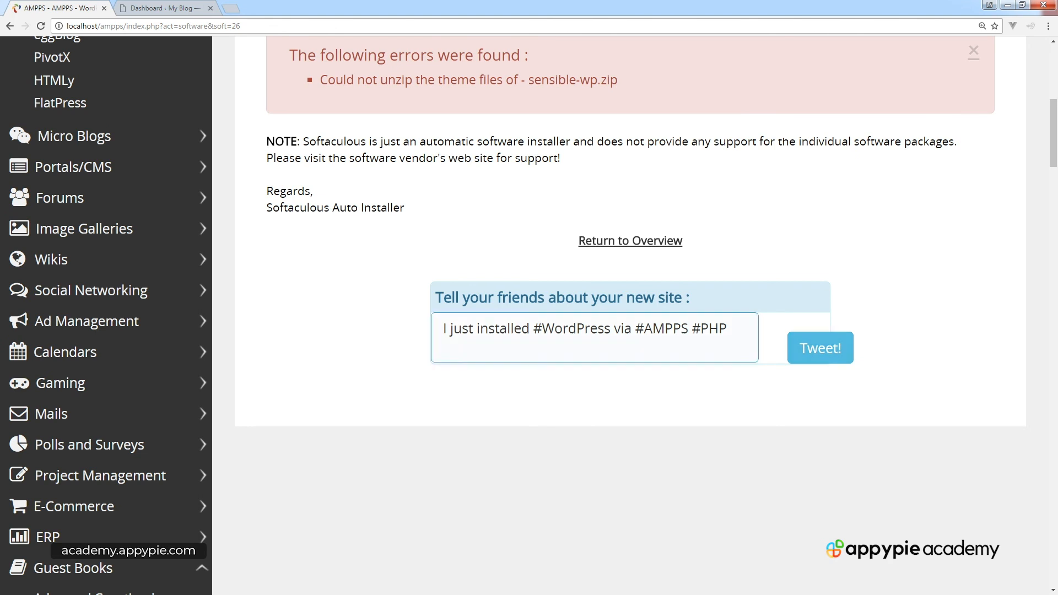
{"action": "left_click", "coordinate": [160, 8]}
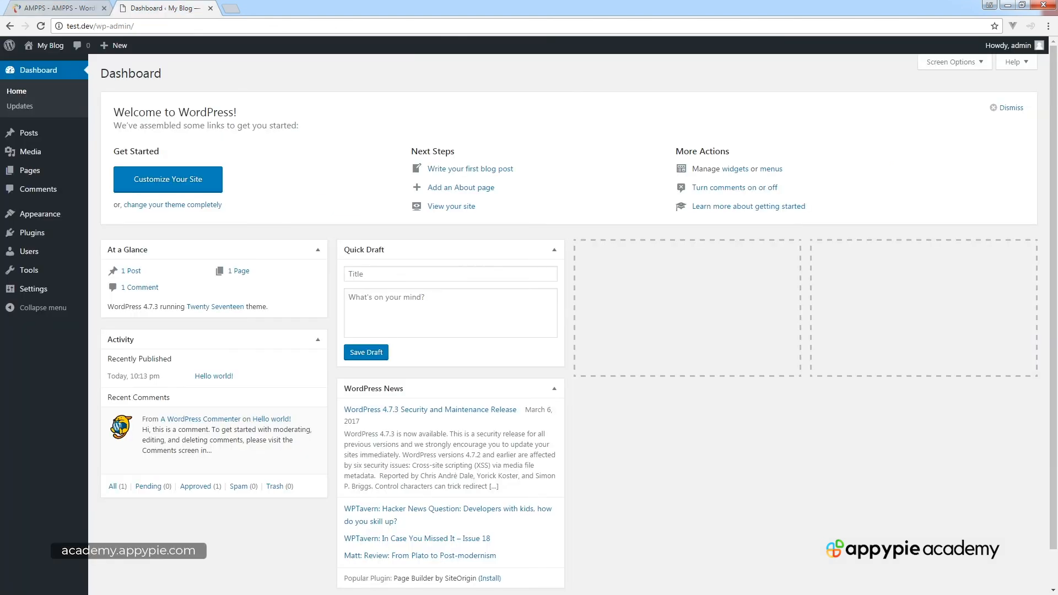
Create a new post titled 'test' with body text 'test'.
{"action": "mouse_move", "coordinate": [28, 133]}
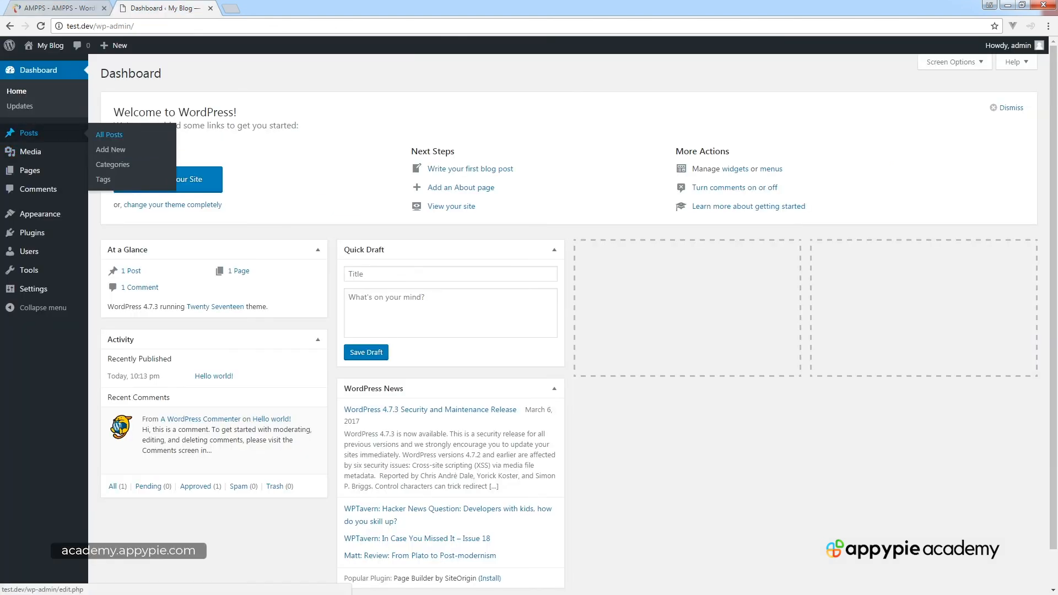
{"action": "left_click", "coordinate": [111, 149]}
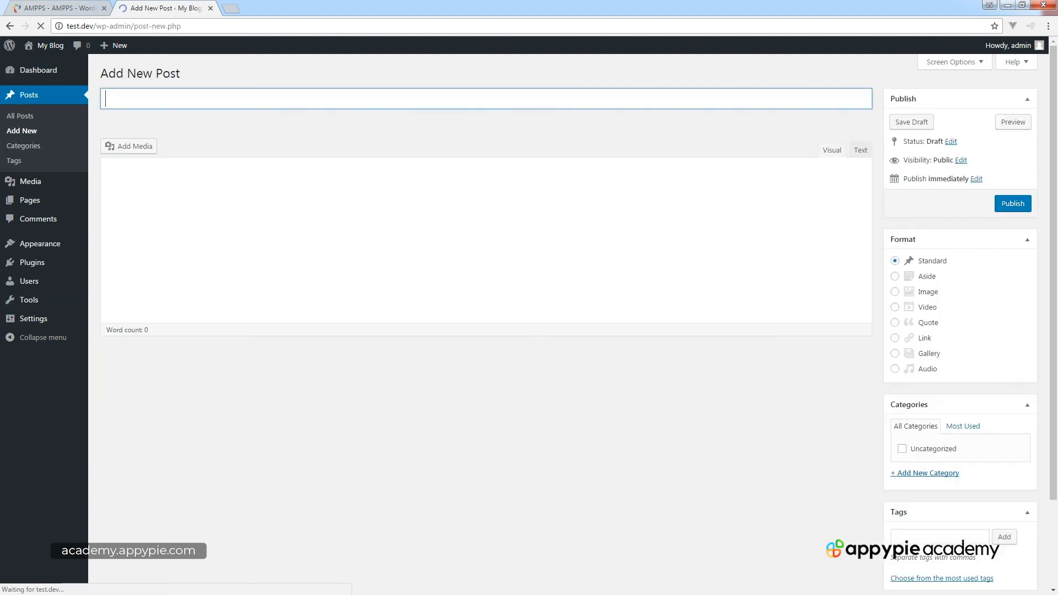
{"action": "type", "text": "test"}
{"action": "key", "text": "Tab"}
{"action": "type", "text": "test"}
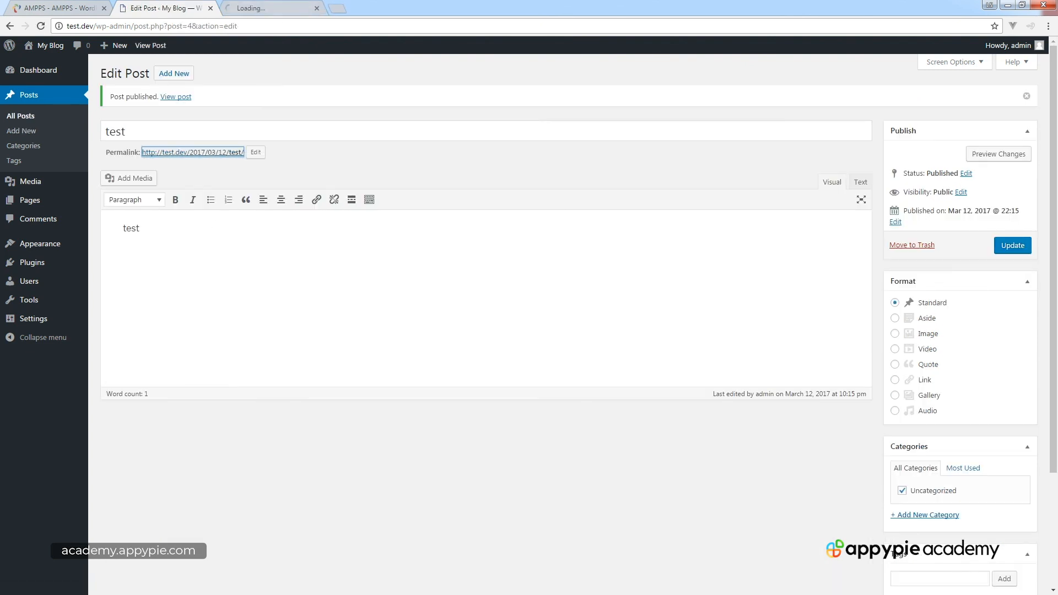
View the published test post, then return to the AMPPS install report.
{"action": "key", "text": "ctrl+Tab"}
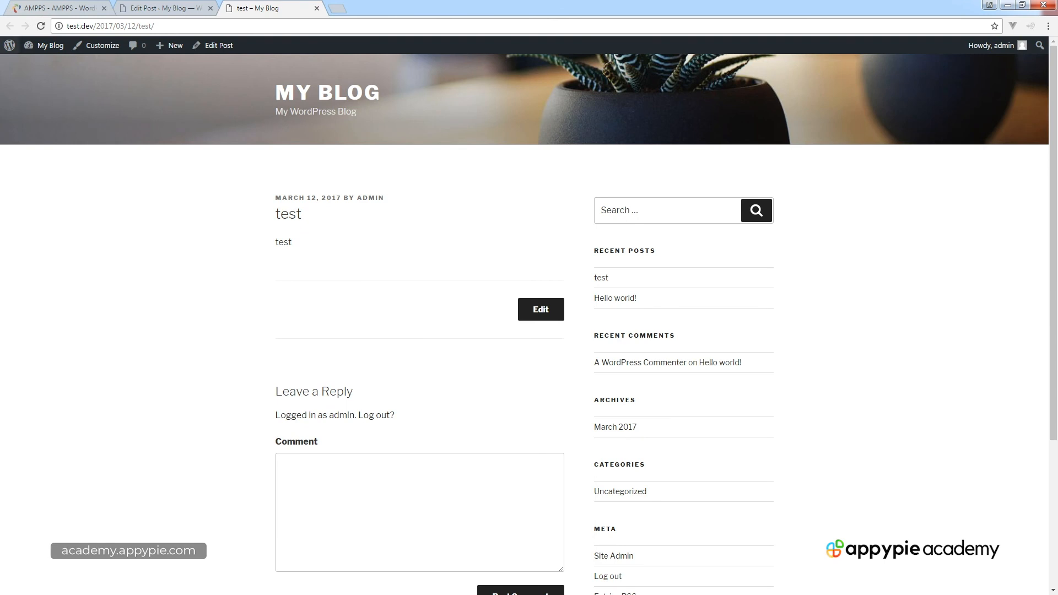
{"action": "scroll", "coordinate": [529, 320], "scroll_direction": "down", "scroll_amount": 4}
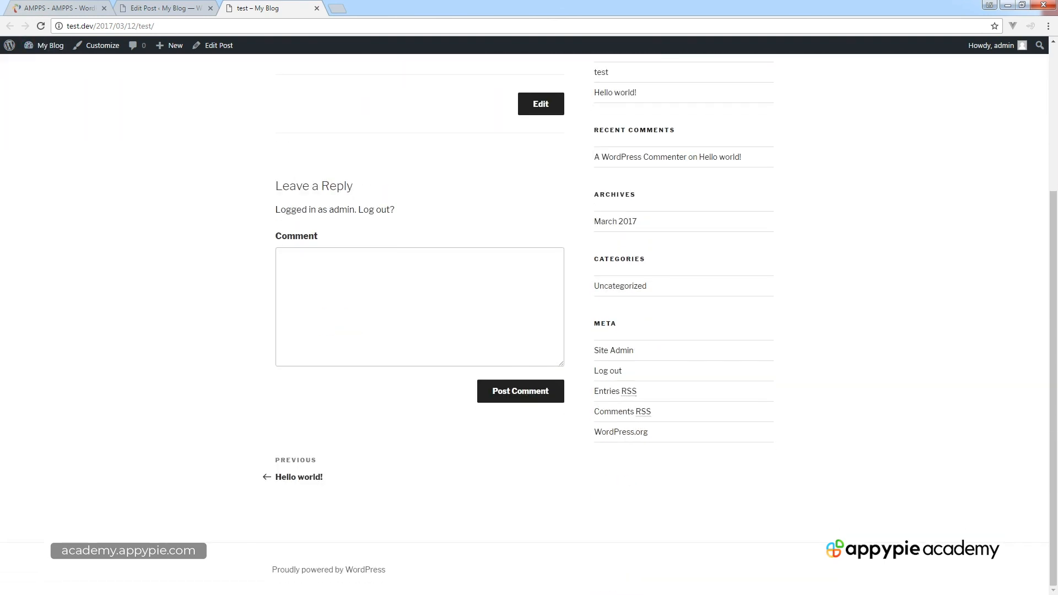
{"action": "key", "text": "ctrl+shift+Tab"}
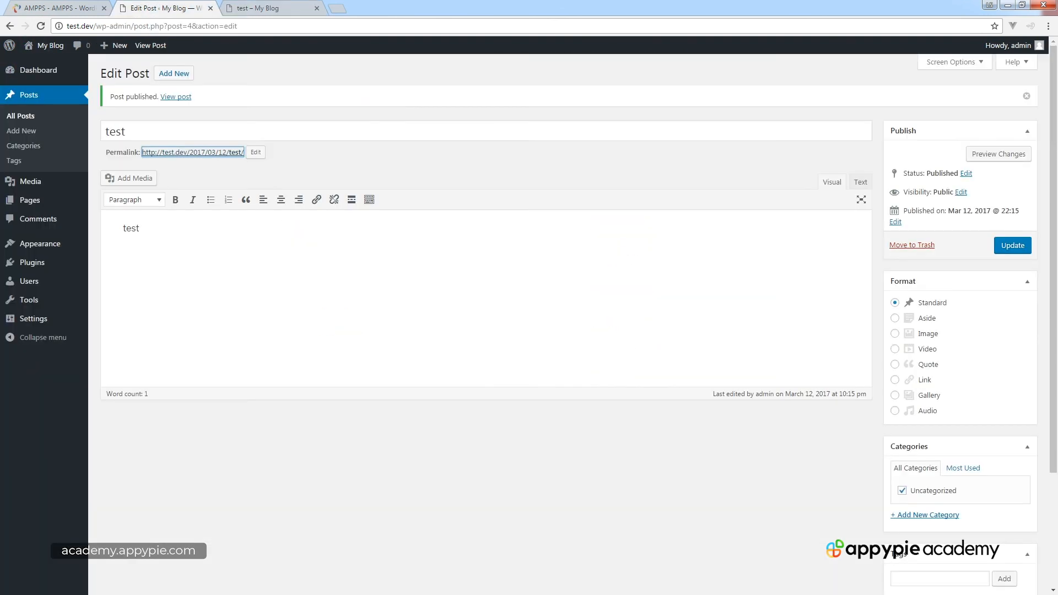
{"action": "key", "text": "ctrl+shift+Tab"}
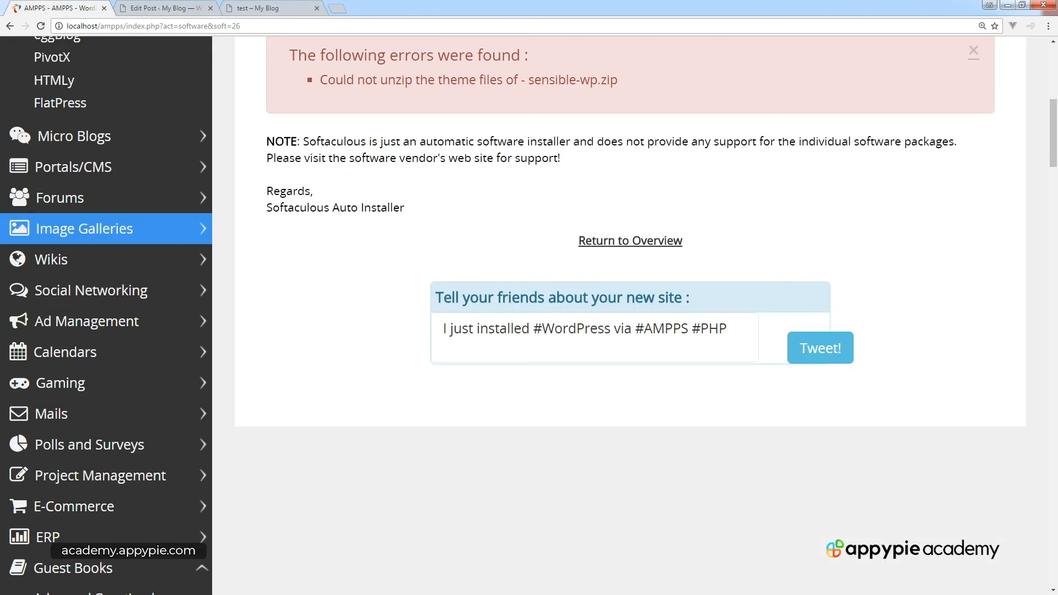
Expand the Micro Blogs category in the AMPPS sidebar to view its scripts, then collapse it.
{"action": "scroll", "coordinate": [529, 316], "scroll_direction": "up", "scroll_amount": 8}
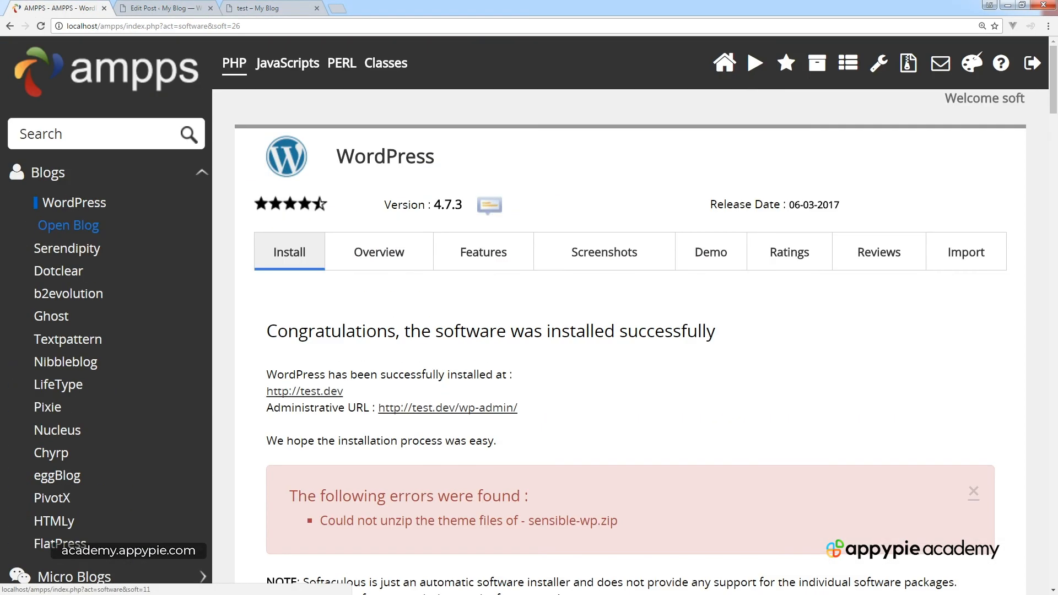
{"action": "scroll", "coordinate": [73, 237], "scroll_direction": "down", "scroll_amount": 1}
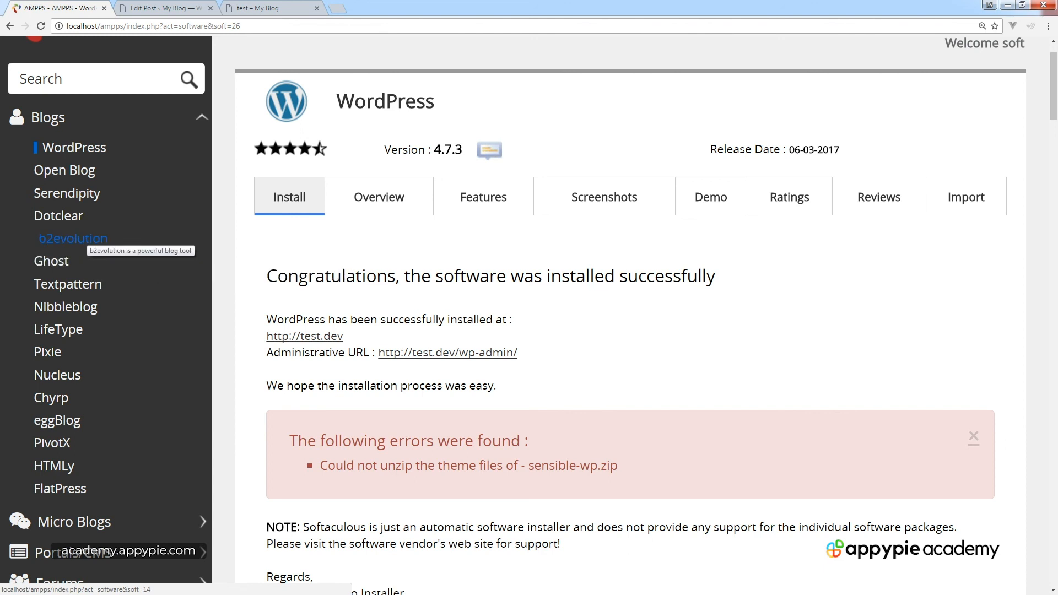
{"action": "scroll", "coordinate": [75, 241], "scroll_direction": "down", "scroll_amount": 2}
{"action": "scroll", "coordinate": [75, 240], "scroll_direction": "down", "scroll_amount": 1}
{"action": "left_click", "coordinate": [75, 307]}
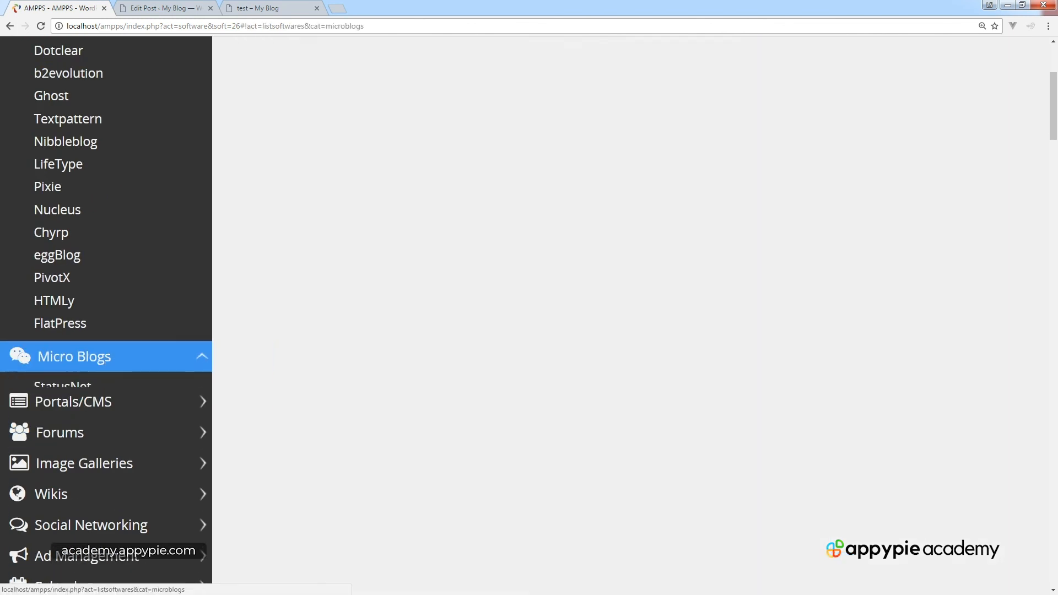
{"action": "left_click", "coordinate": [74, 356]}
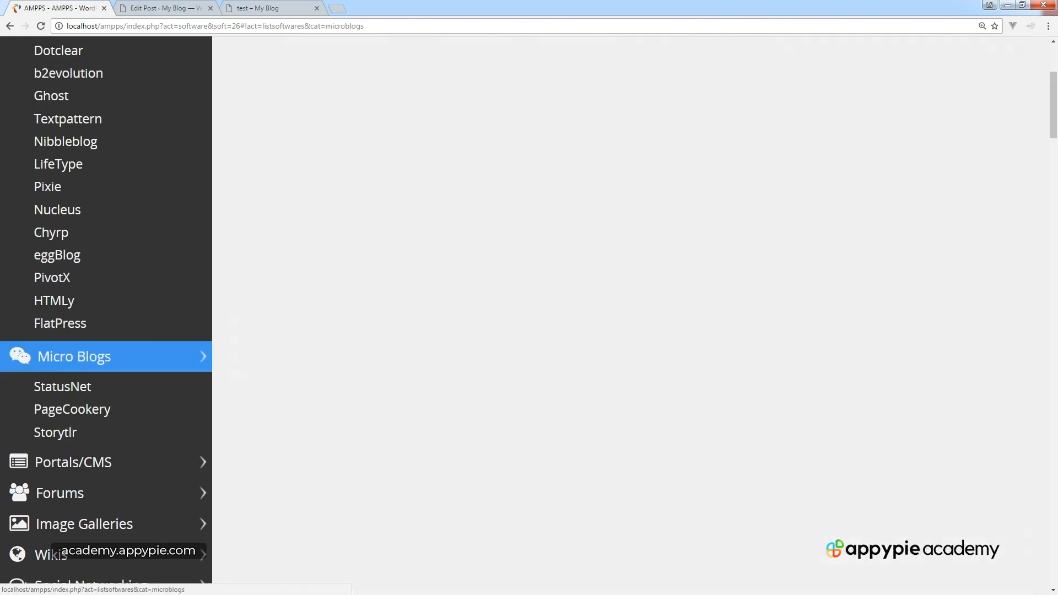
Browse the Social Networking scripts list, then advance the tutorial to the Backup Install slide.
{"action": "scroll", "coordinate": [518, 316], "scroll_direction": "down", "scroll_amount": 2}
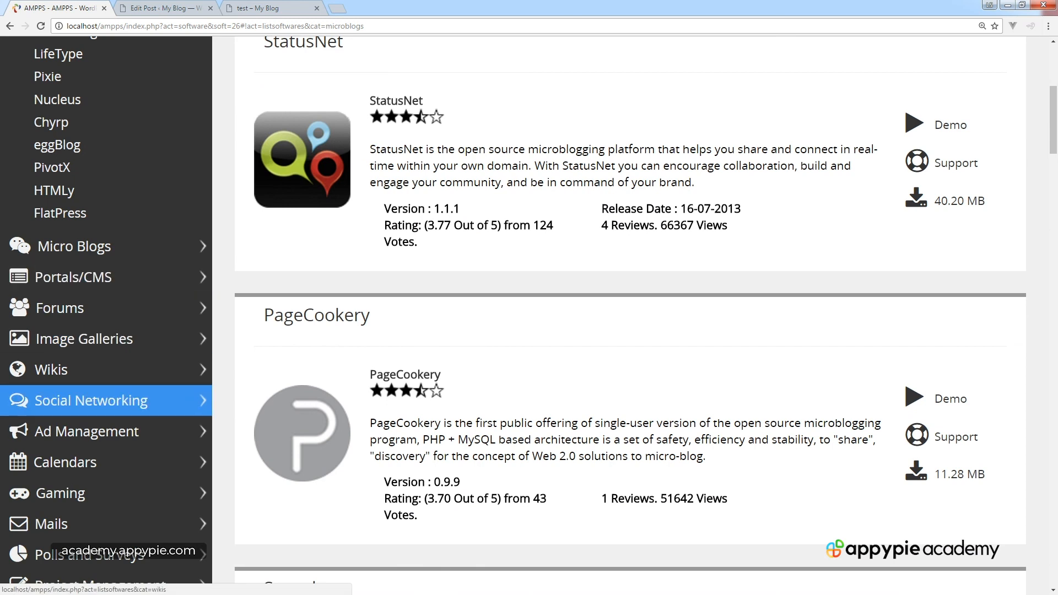
{"action": "left_click", "coordinate": [91, 400]}
{"action": "scroll", "coordinate": [94, 331], "scroll_direction": "down", "scroll_amount": 4}
{"action": "scroll", "coordinate": [91, 297], "scroll_direction": "down", "scroll_amount": 3}
{"action": "scroll", "coordinate": [77, 231], "scroll_direction": "up", "scroll_amount": 3}
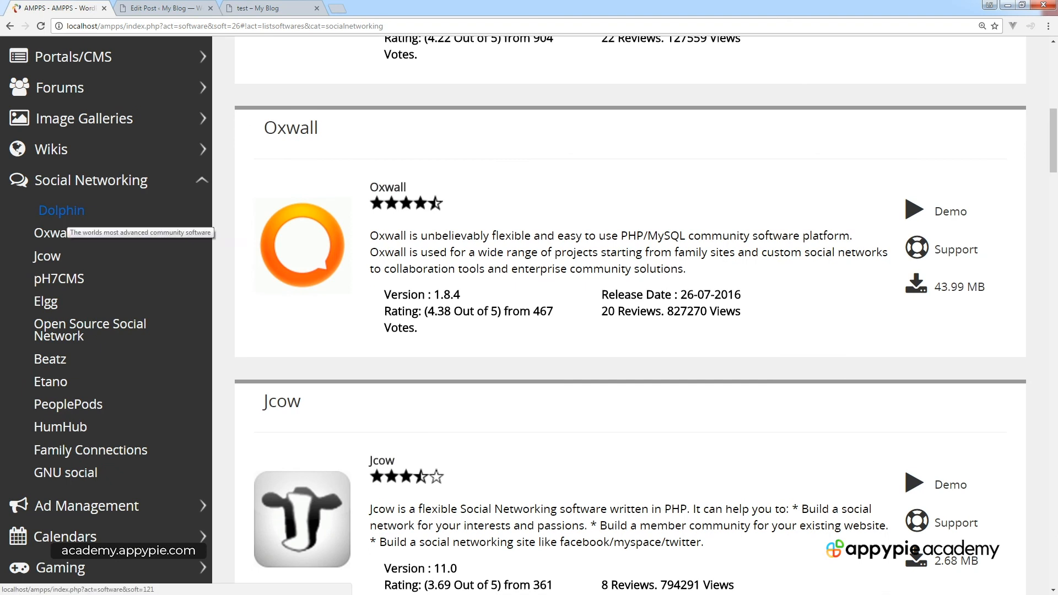
{"action": "scroll", "coordinate": [60, 215], "scroll_direction": "up", "scroll_amount": 6}
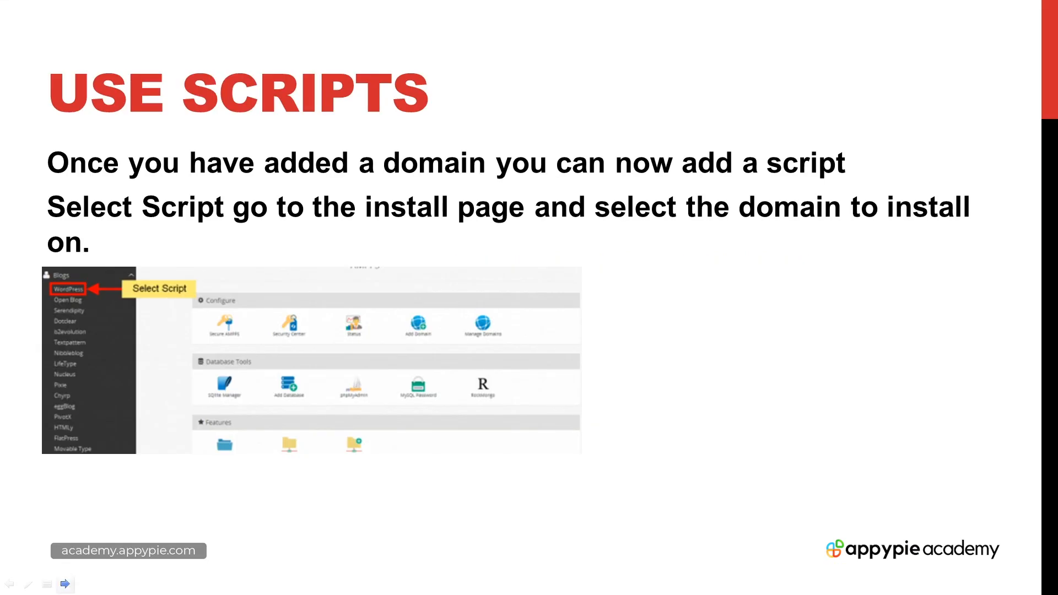
{"action": "left_click", "coordinate": [65, 584]}
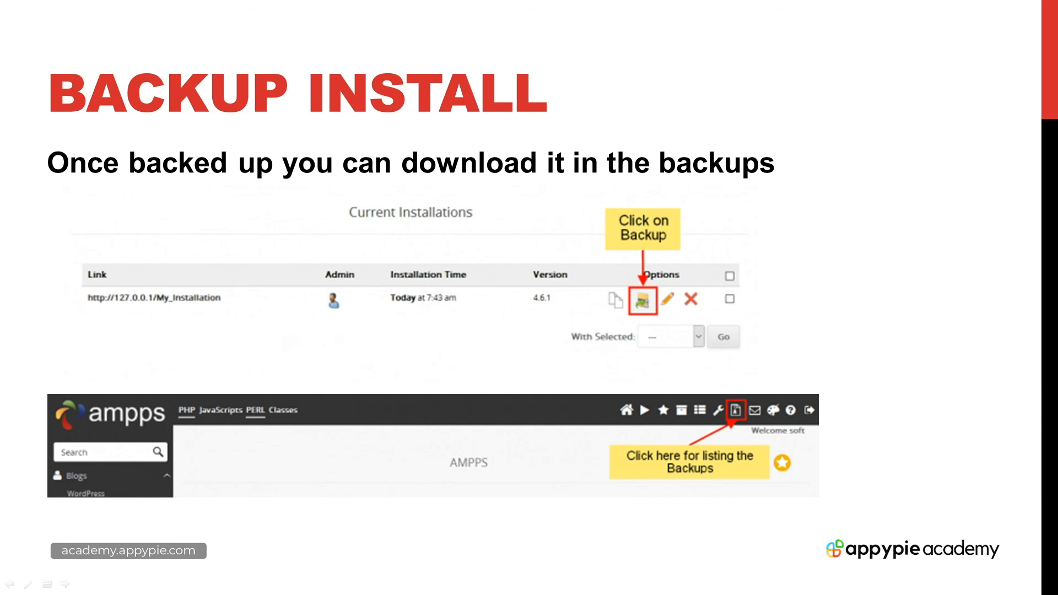